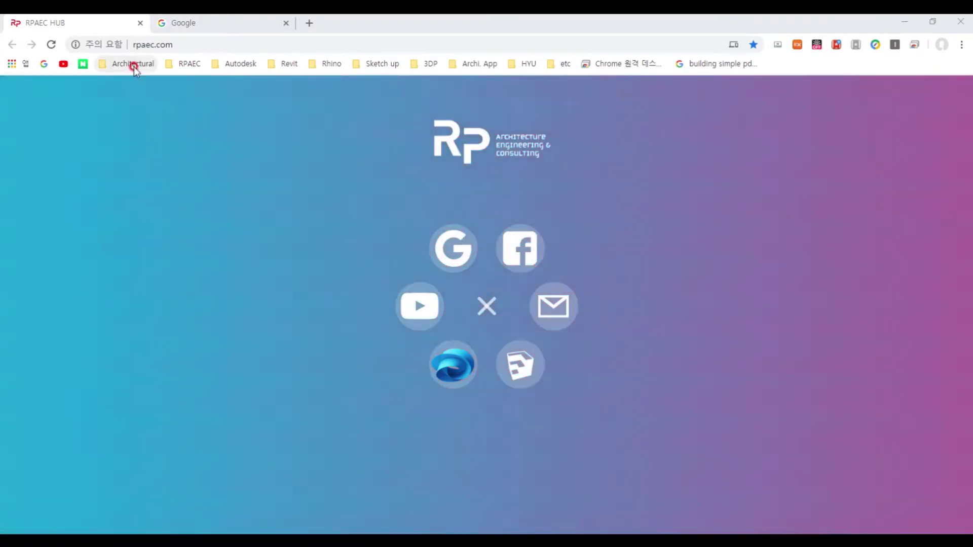
Open the National Geographic Information Institute site (ngii.go.kr) from the Architectural bookmarks and go to its 국토정보맵 map service.
click(136, 63)
click(163, 98)
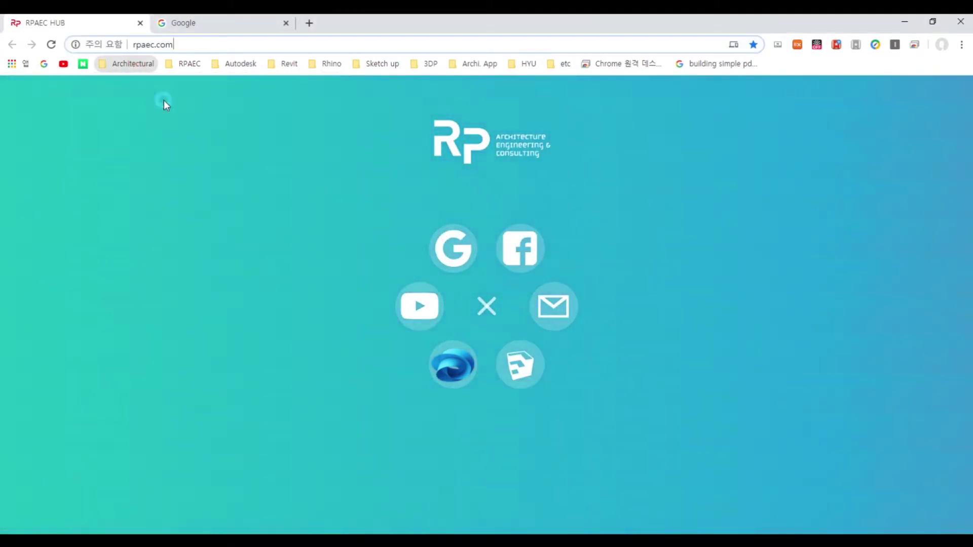
click(336, 157)
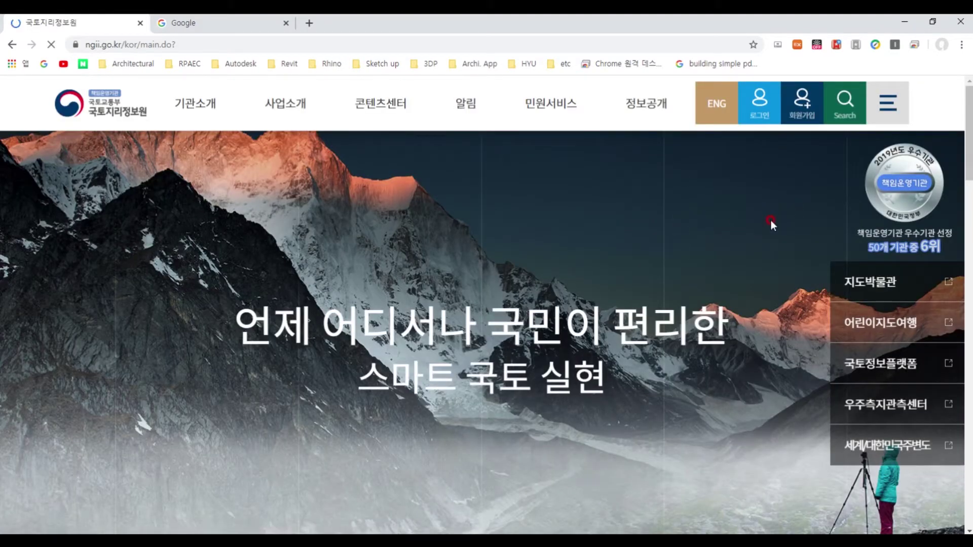
click(443, 409)
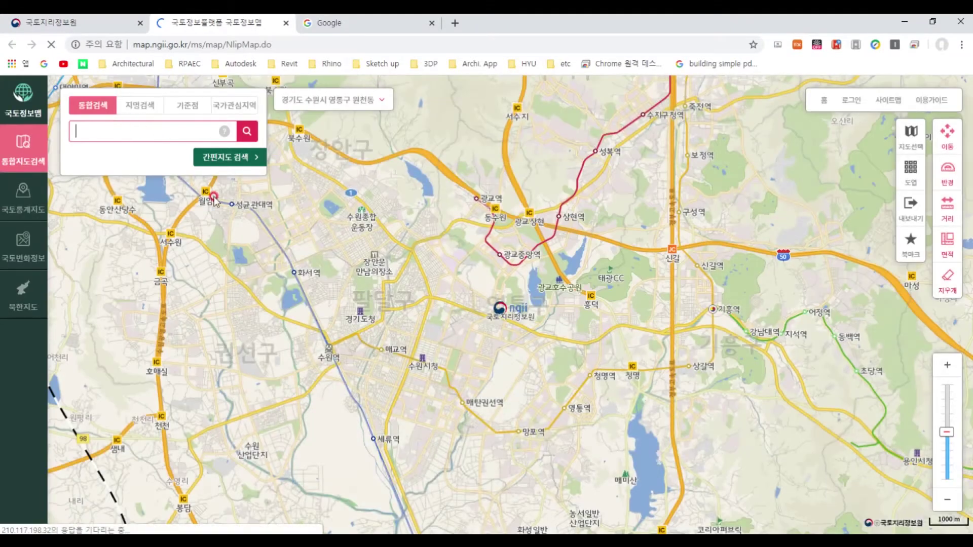
Search the map for the site's lot address and list the digital maps (수치지도) available for it.
mouse_move(221, 133)
text(d)
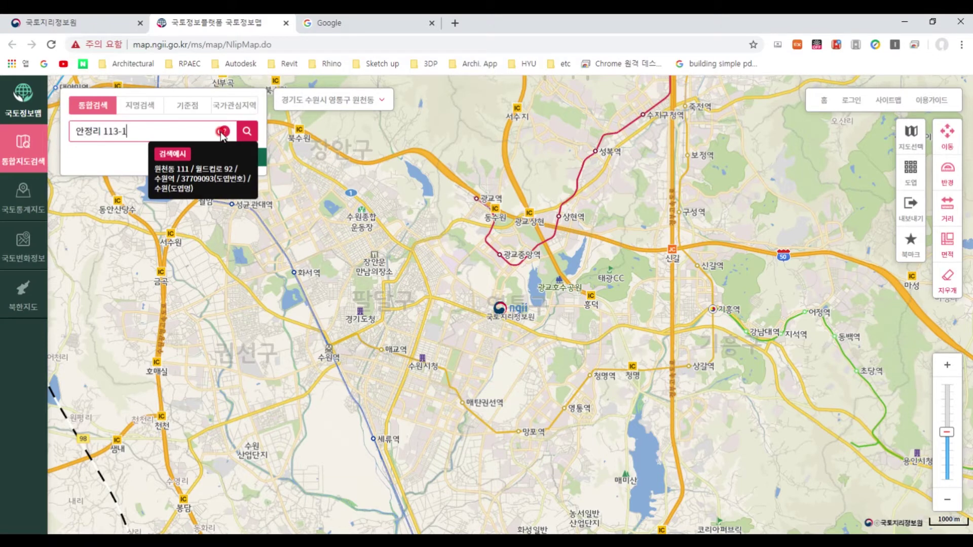
key(Return)
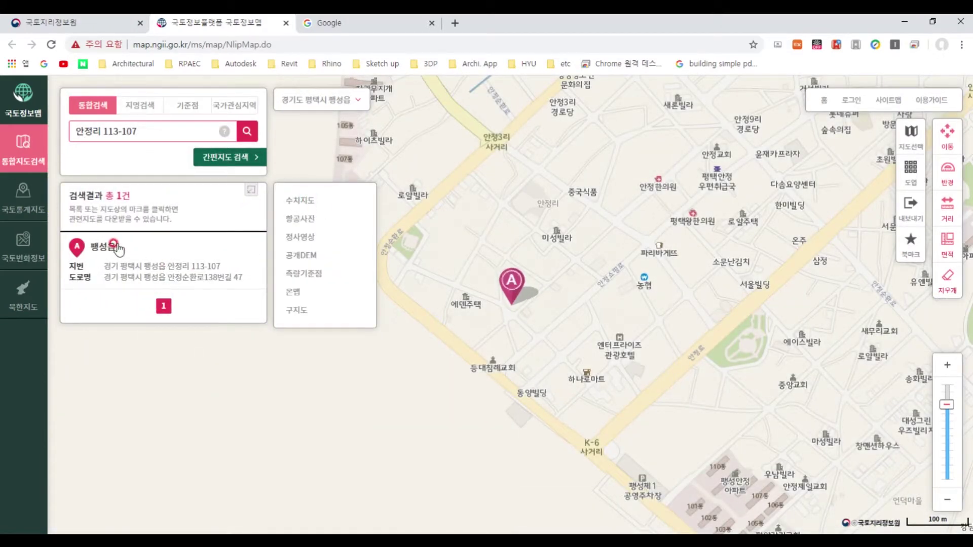
click(287, 198)
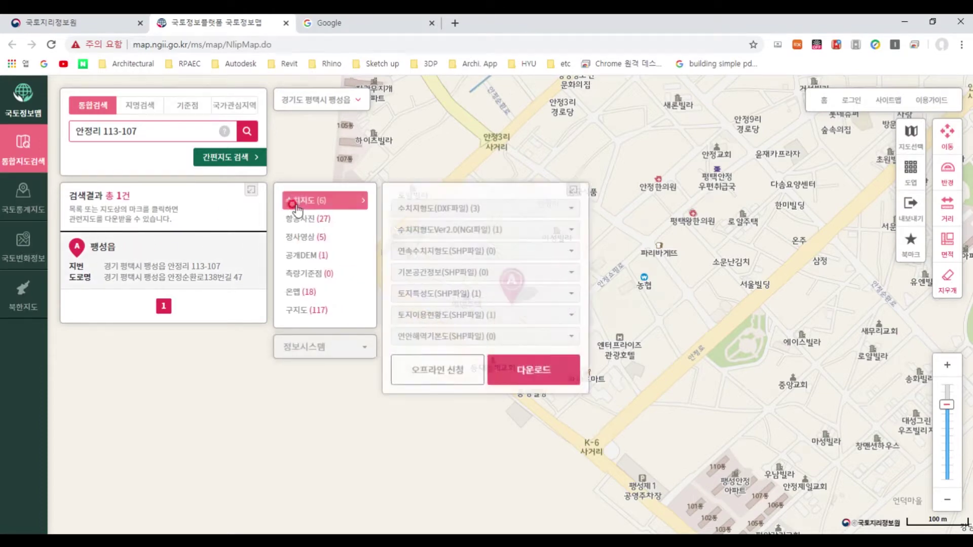
click(469, 207)
click(446, 231)
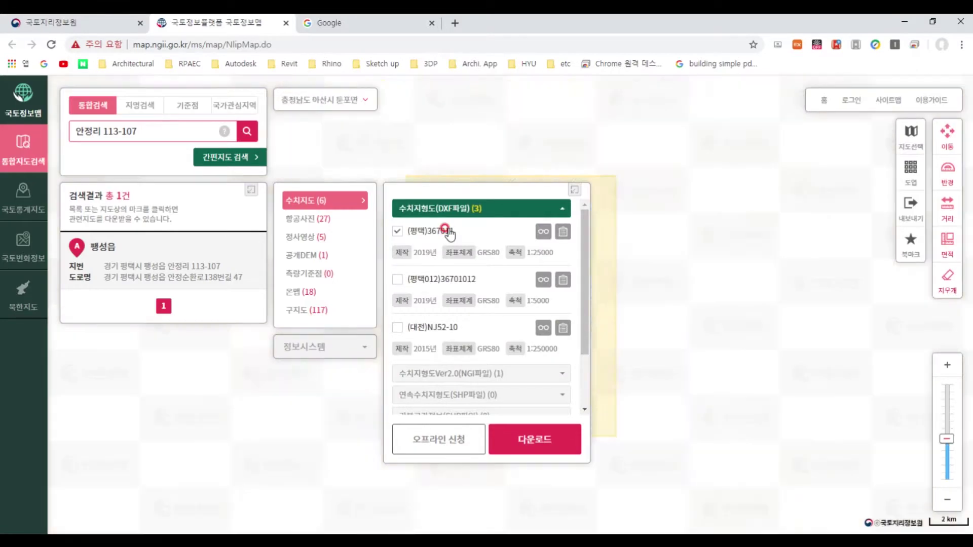
triple_click(537, 253)
drag(505, 209, 540, 265)
double_click(542, 253)
triple_click(536, 248)
click(538, 296)
triple_click(538, 297)
click(538, 296)
triple_click(539, 296)
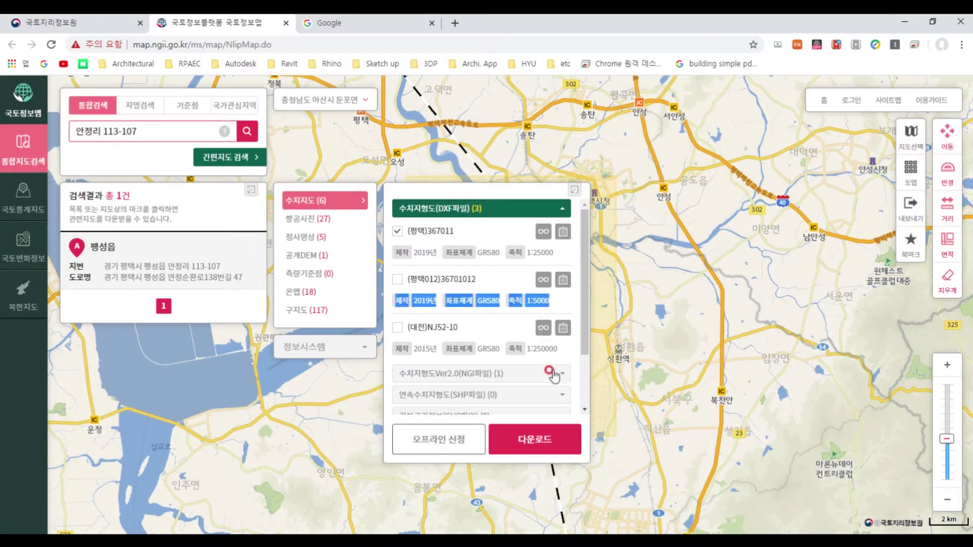
click(456, 279)
drag(537, 300, 535, 336)
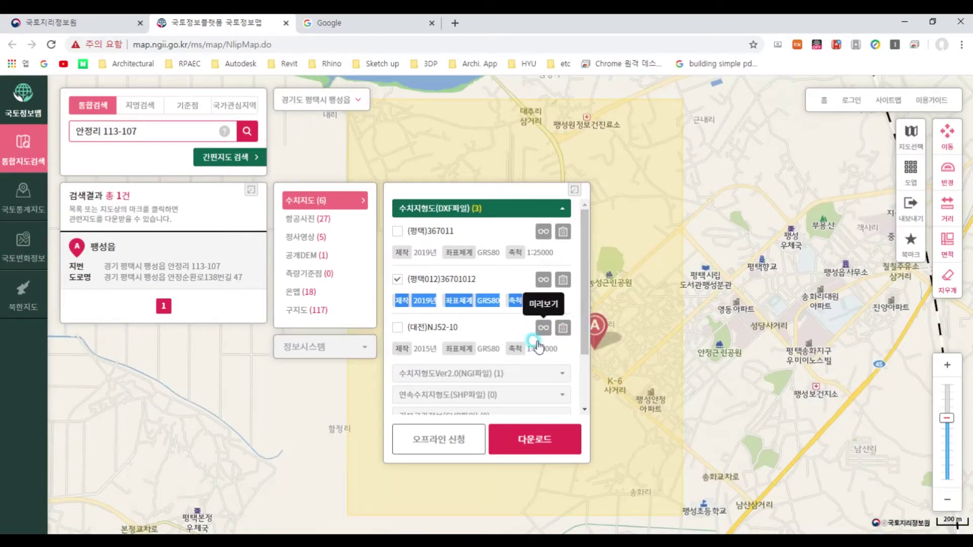
click(536, 440)
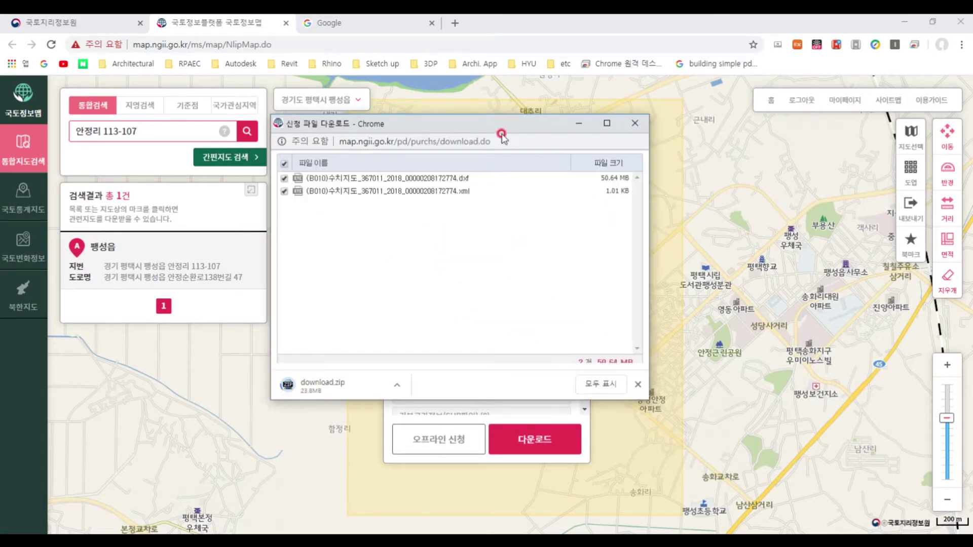
Move the download window out of the way, open the downloaded download.zip and extract its files.
drag(495, 125, 383, 156)
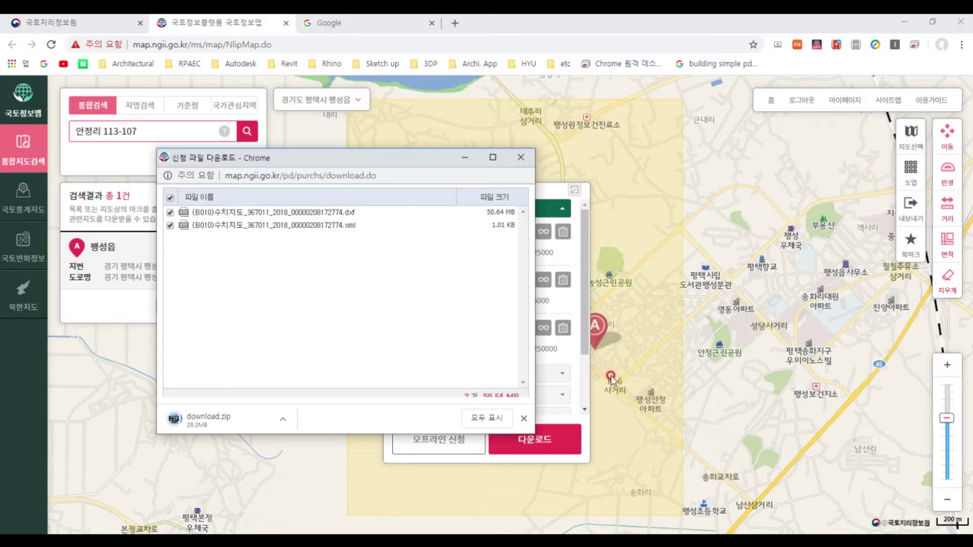
drag(274, 161, 127, 122)
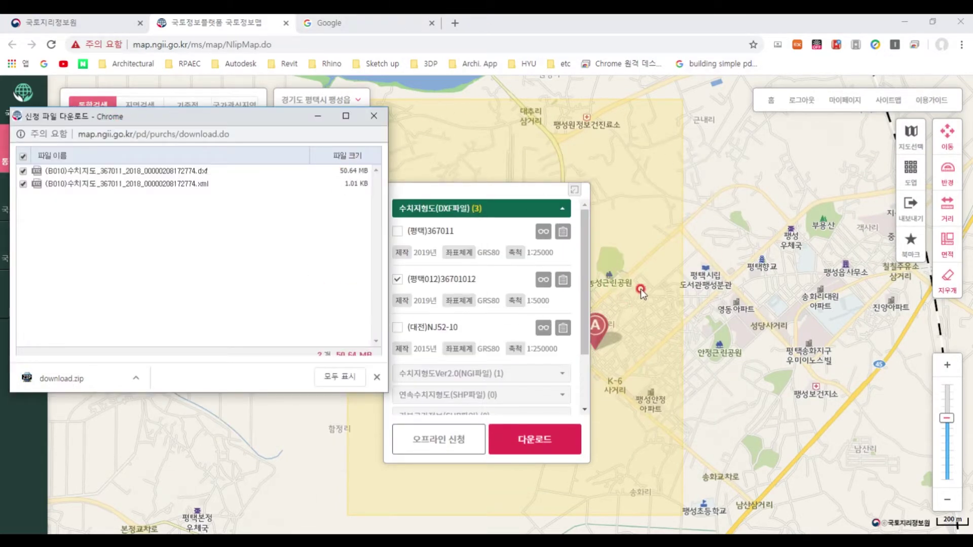
click(76, 377)
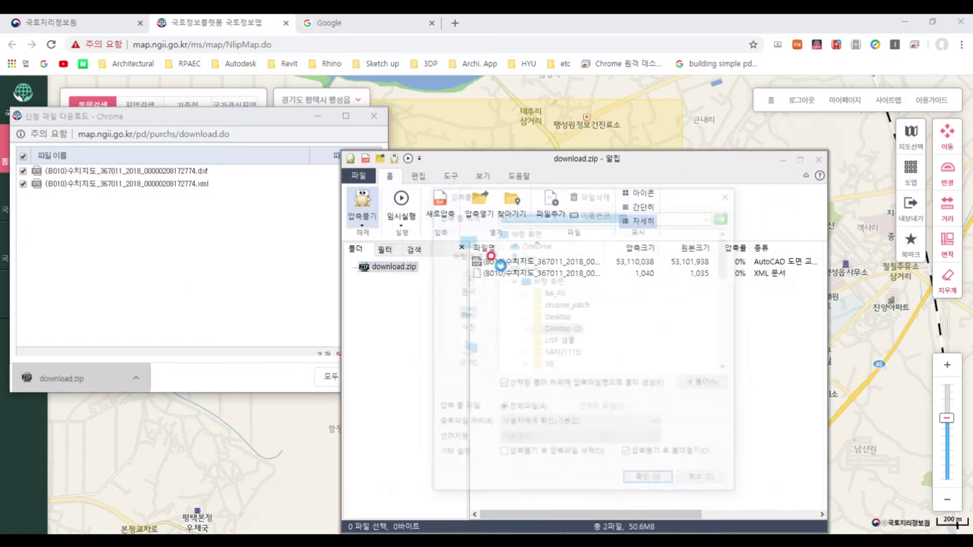
click(369, 217)
Open the LURIS land use regulation site (luris.molit.go.kr) from the Architectural bookmarks in the Google tab.
click(334, 24)
click(126, 64)
click(130, 86)
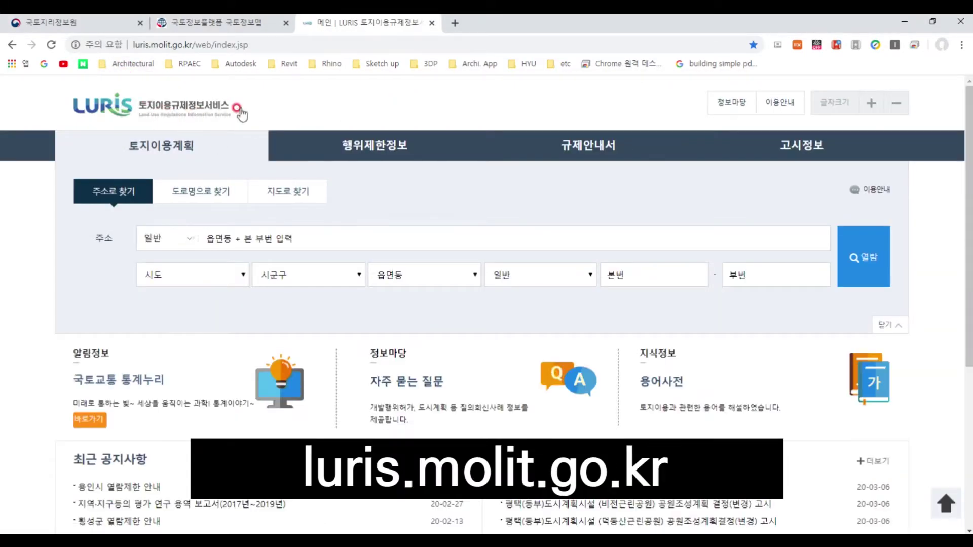
Set the land use plan lookup region to 경기도, 평택시, 팽성읍, 안정리.
click(188, 283)
click(240, 264)
click(240, 246)
click(226, 282)
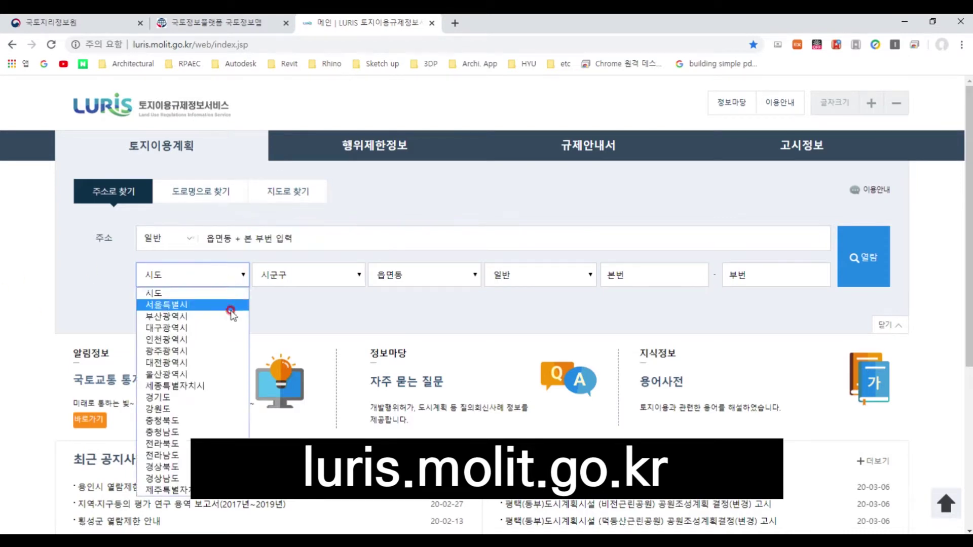
click(177, 400)
click(319, 276)
scroll(331, 440, down, 2)
scroll(331, 439, up, 2)
scroll(330, 426, down, 4)
scroll(330, 422, up, 4)
scroll(326, 418, down, 4)
scroll(313, 438, down, 2)
click(310, 477)
click(435, 276)
scroll(440, 415, down, 2)
click(439, 466)
click(440, 275)
click(442, 466)
Enter the site's main and sub lot numbers and look up its land use plan.
click(653, 275)
text(113)
key(Tab)
text(107)
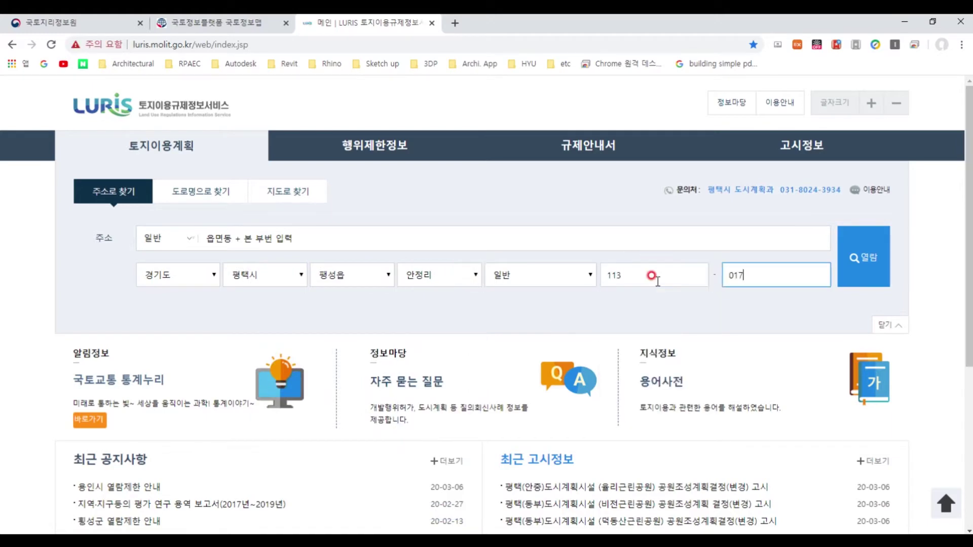
click(857, 264)
Set the land use plan's confirmation drawing to a scale of 1/500 and apply it.
scroll(431, 256, down, 6)
click(647, 431)
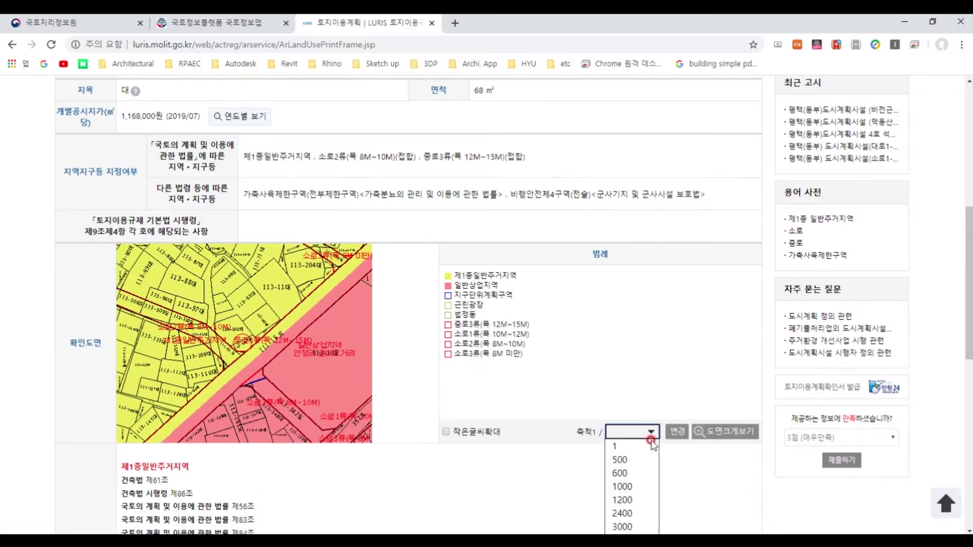
click(650, 459)
click(676, 432)
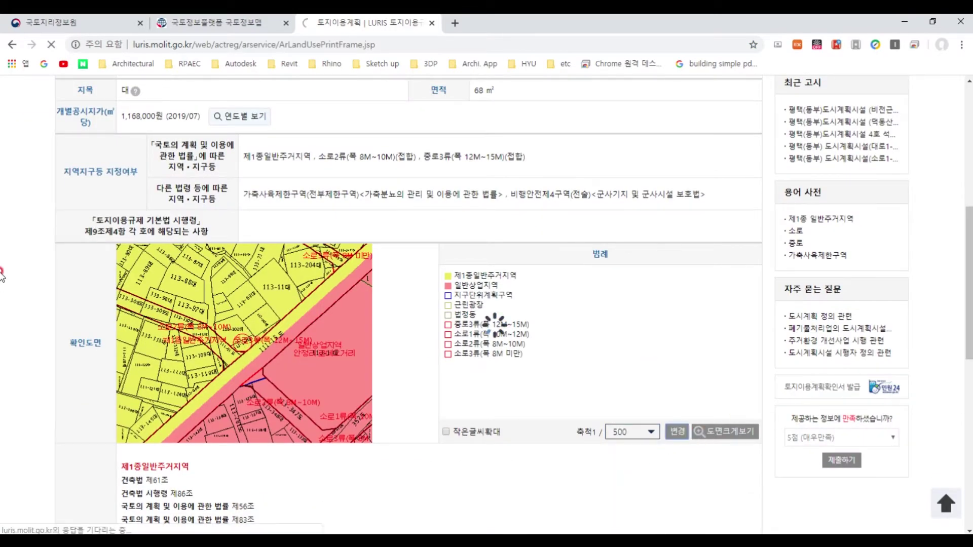
scroll(400, 276, down, 8)
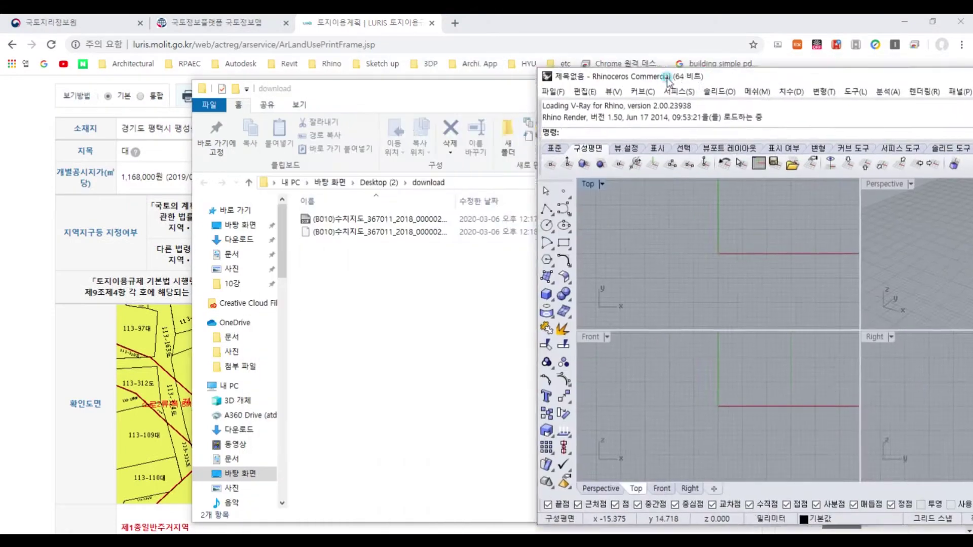
Switch to Rhinoceros and open the extracted 수치지도 DXF file from the download folder as a new file.
drag(666, 48, 526, 48)
drag(346, 220, 502, 329)
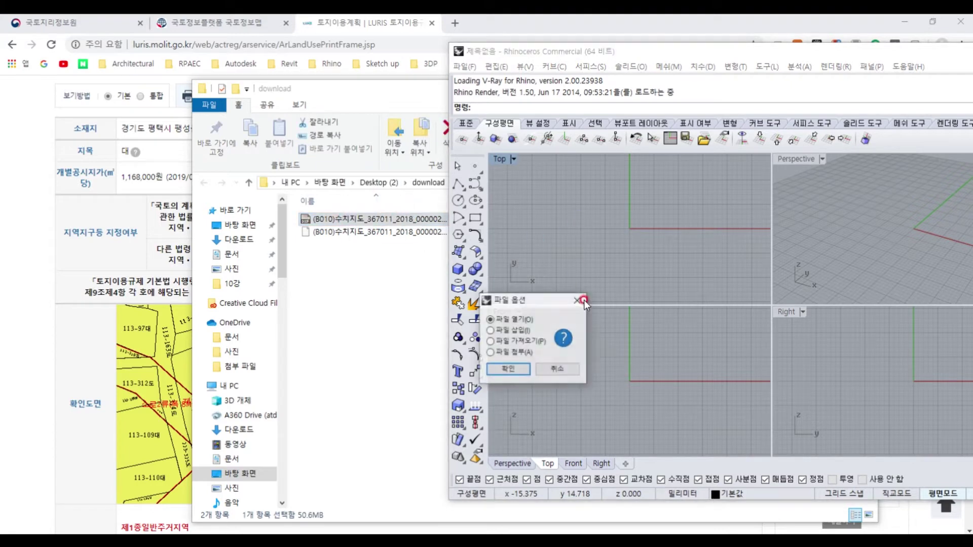
click(508, 369)
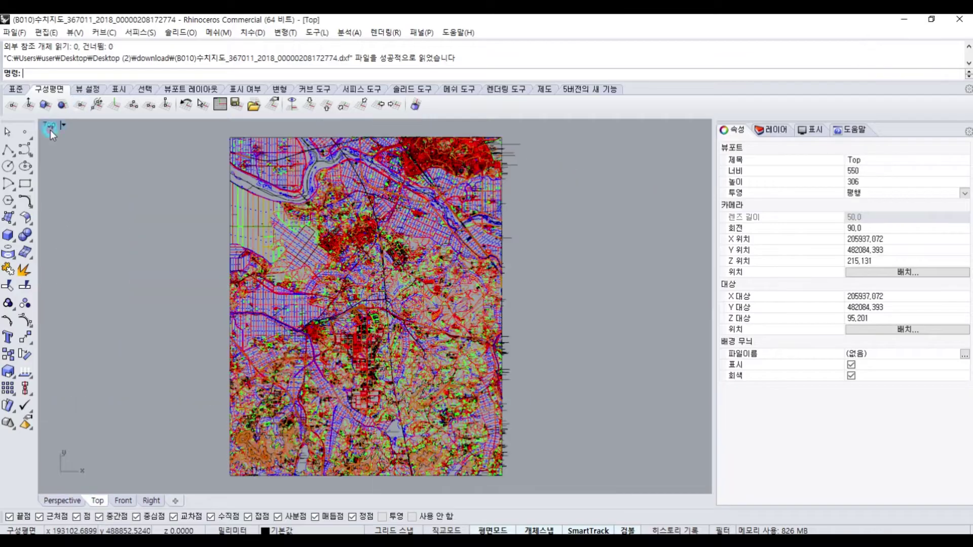
Examine the elevations of the imported map's contour lines in the Front view, selecting some of the raised curves.
double_click(48, 125)
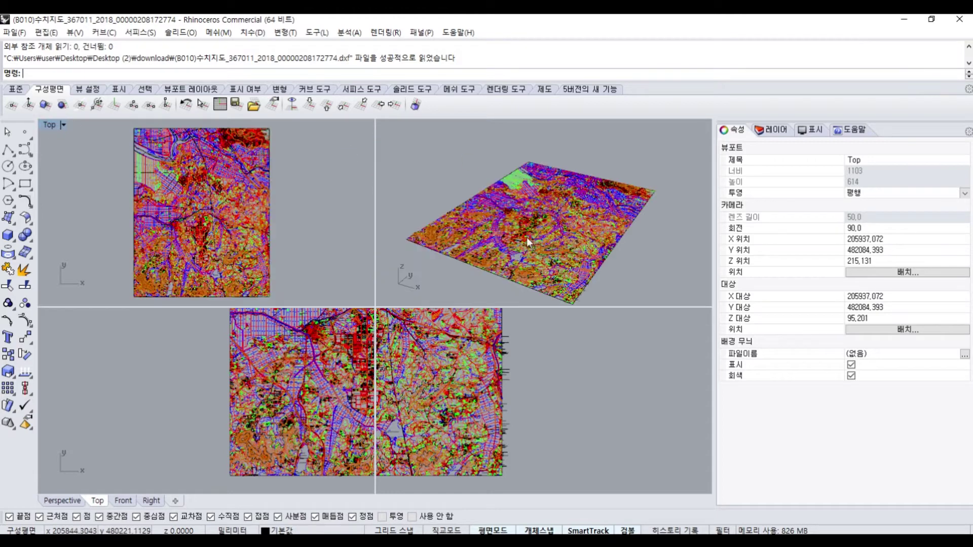
double_click(51, 313)
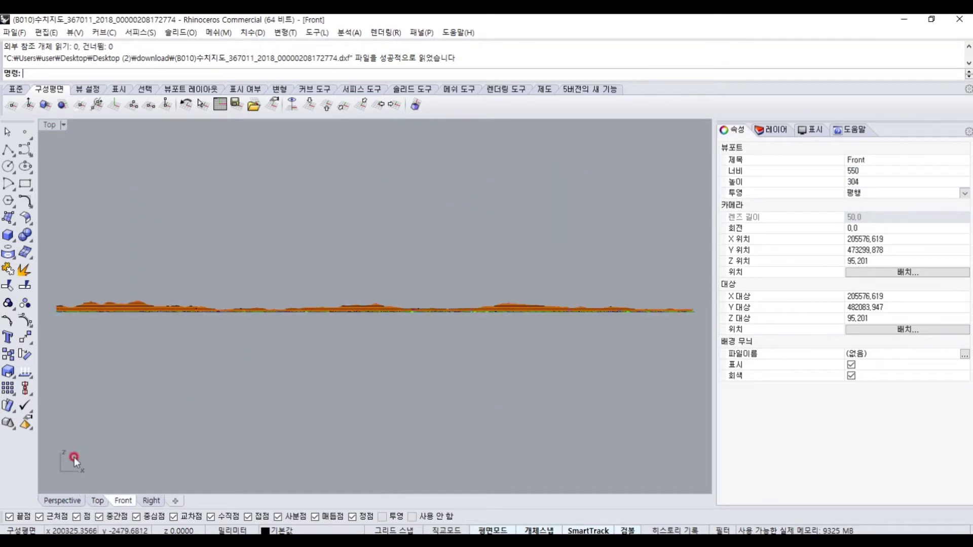
scroll(109, 306, up, 2)
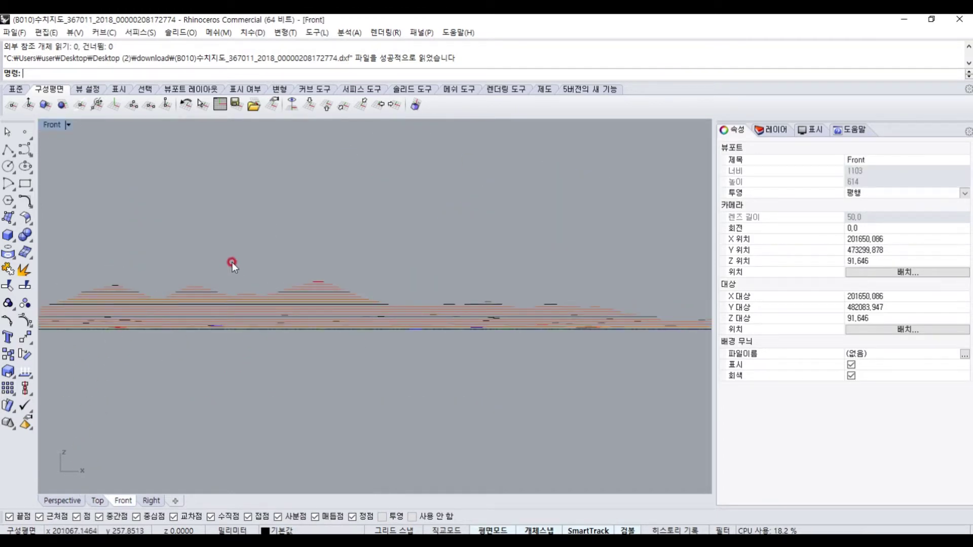
drag(227, 270, 164, 309)
click(360, 222)
drag(504, 234, 256, 324)
click(590, 190)
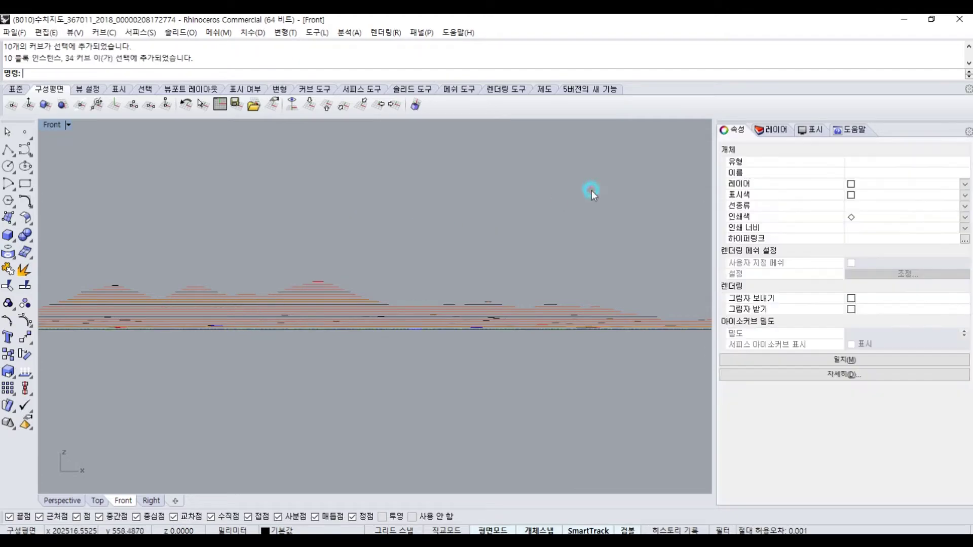
Inspect the place-name texts and symbol blocks on the map in the Top view, selecting one of each.
double_click(49, 125)
double_click(49, 126)
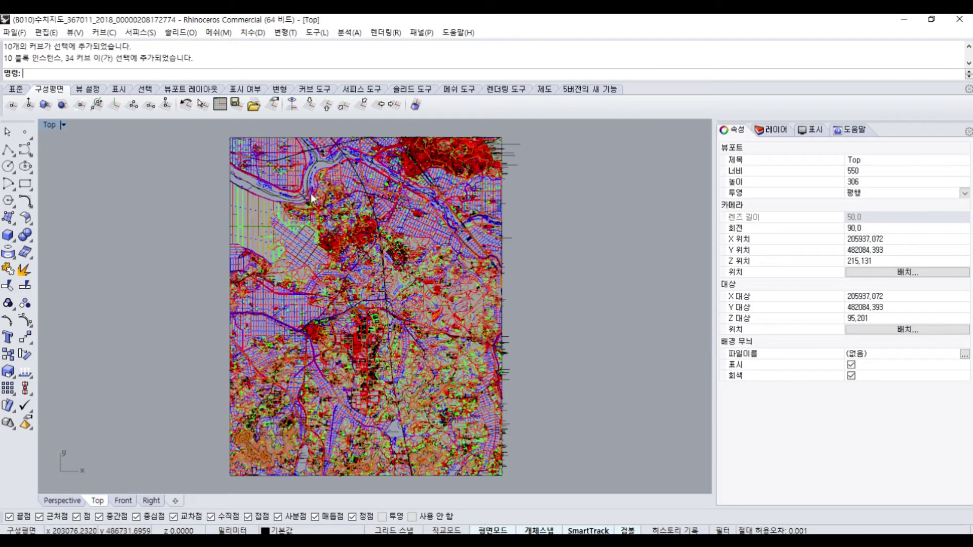
scroll(308, 179, up, 5)
scroll(308, 179, up, 2)
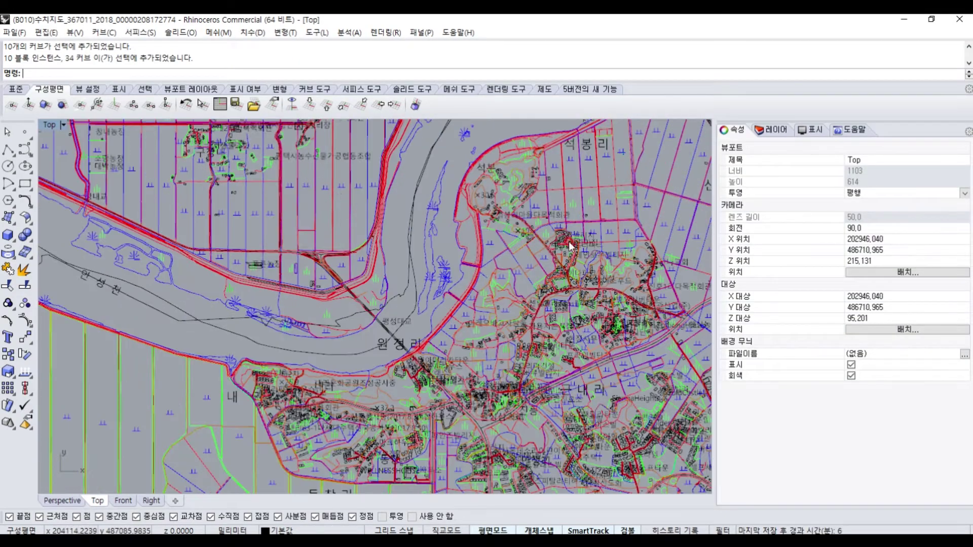
scroll(466, 232, down, 13)
scroll(314, 188, down, 6)
right_drag(504, 431, 449, 345)
scroll(411, 271, up, 8)
scroll(412, 273, up, 10)
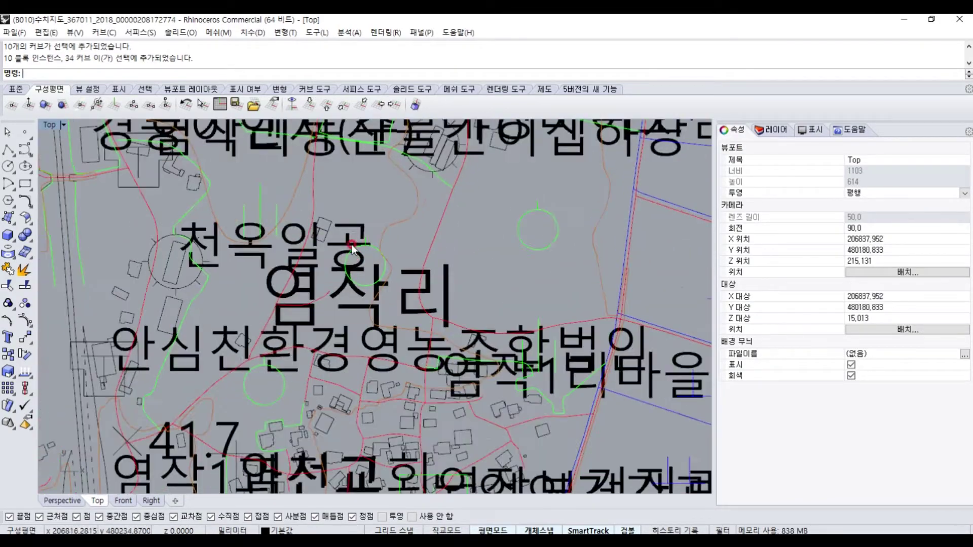
click(353, 248)
scroll(473, 291, down, 2)
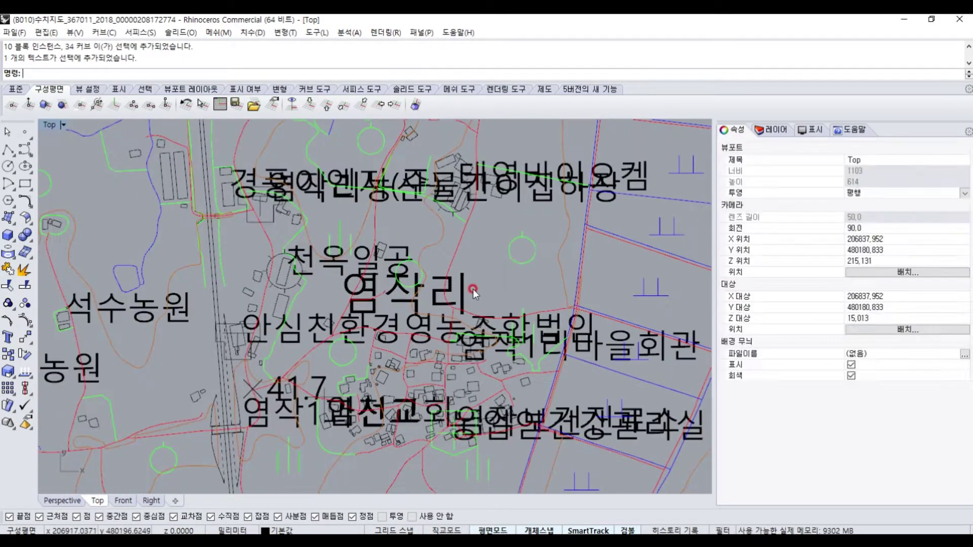
click(522, 260)
scroll(523, 274, down, 5)
scroll(498, 164, up, 2)
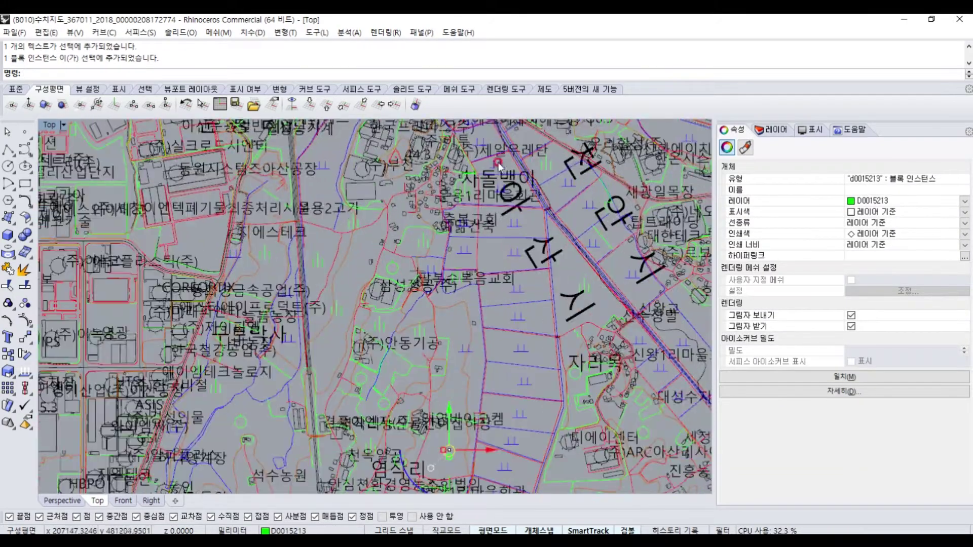
scroll(536, 260, up, 3)
scroll(458, 230, down, 6)
Delete all block definitions from the map with BlockManager, close it and check the cleaned map.
text(B)
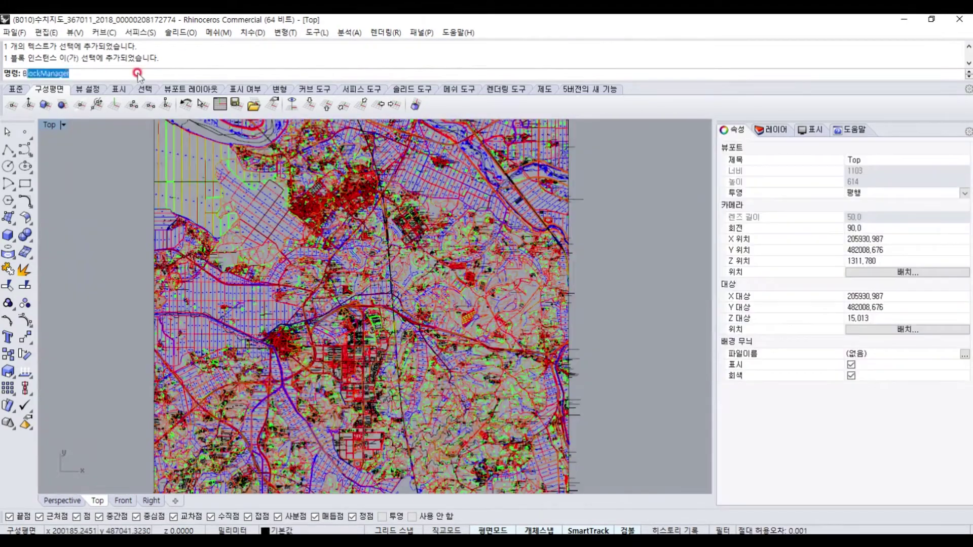
key(Return)
drag(541, 204, 533, 202)
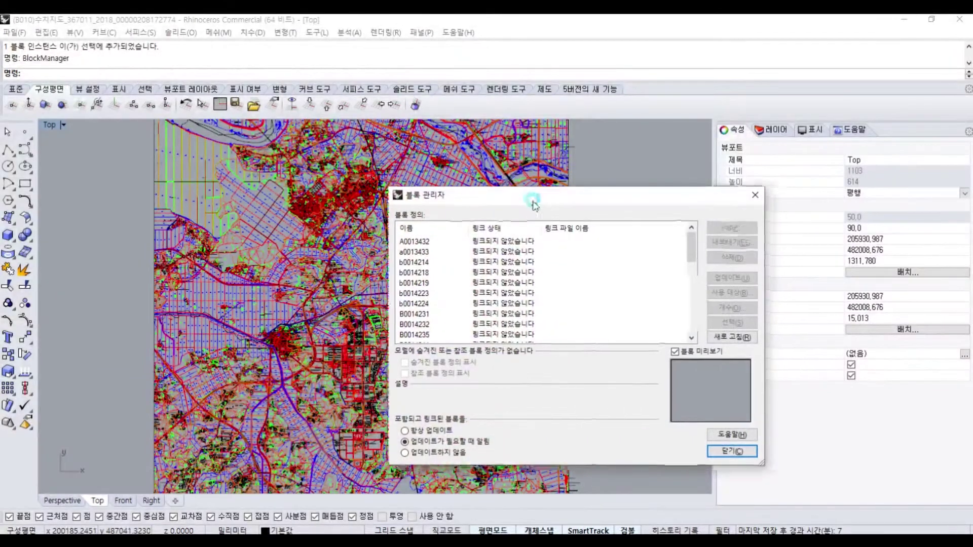
drag(533, 202, 385, 113)
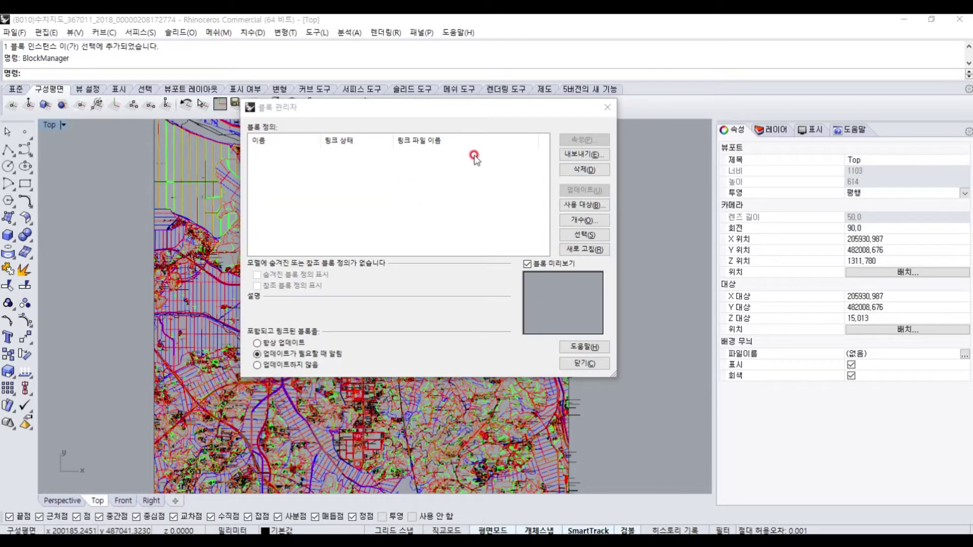
click(607, 107)
scroll(529, 233, up, 5)
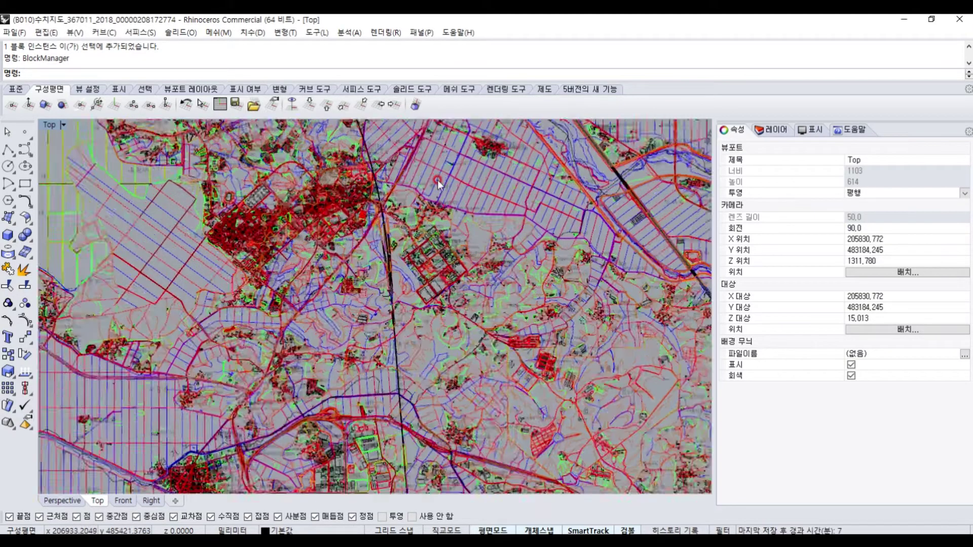
scroll(580, 327, up, 5)
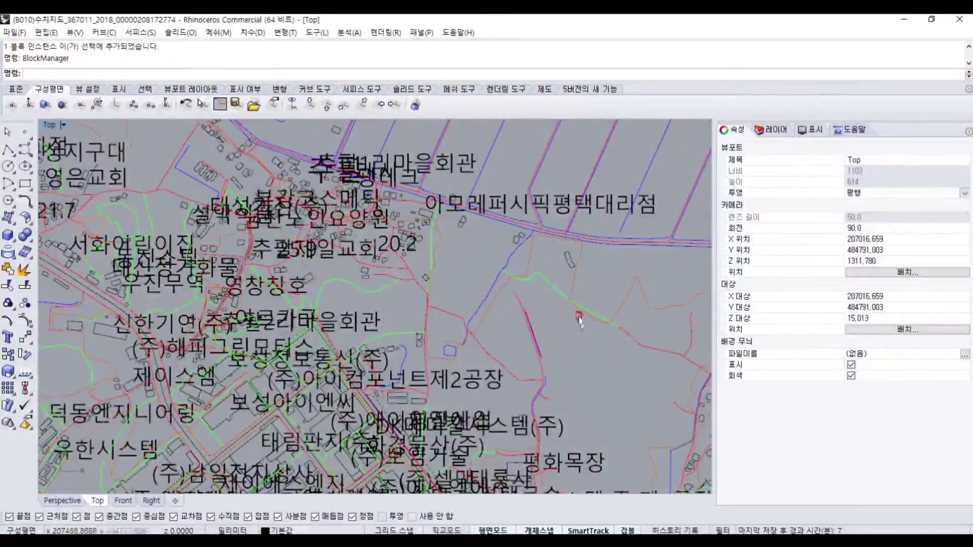
Inspect the place-name texts left on the map in the Top view, selecting several such as 수혁농장 and 추팔육교.
scroll(520, 322, down, 5)
scroll(378, 264, up, 6)
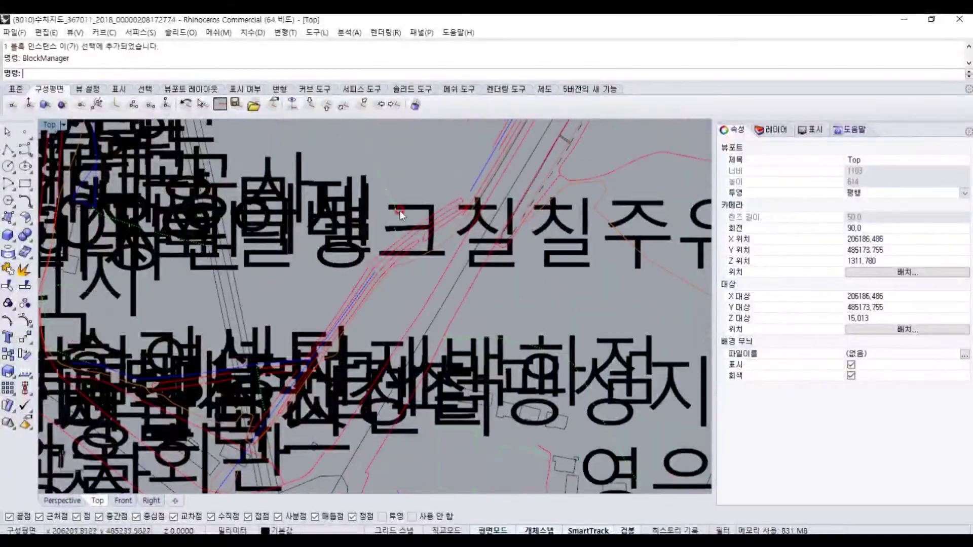
scroll(379, 264, down, 3)
scroll(436, 268, down, 5)
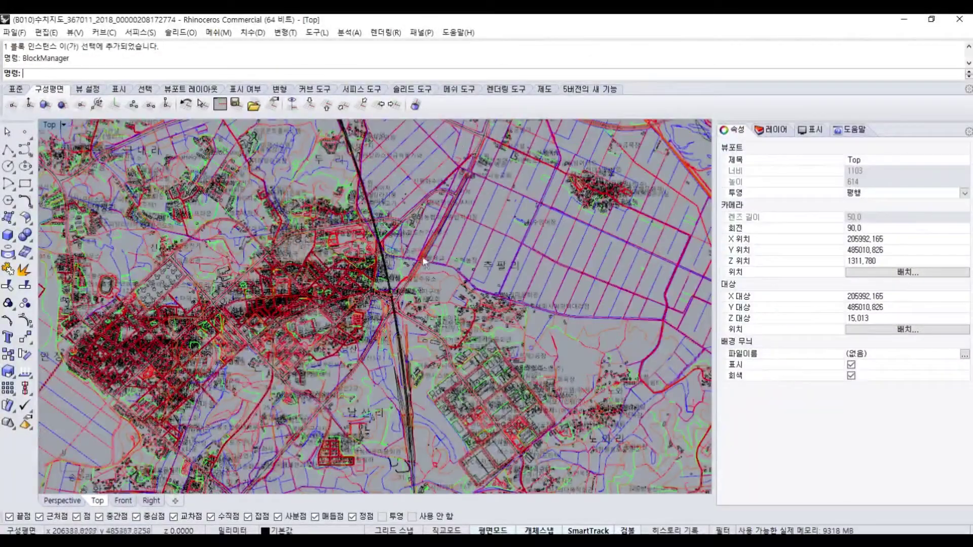
scroll(483, 266, up, 6)
click(536, 349)
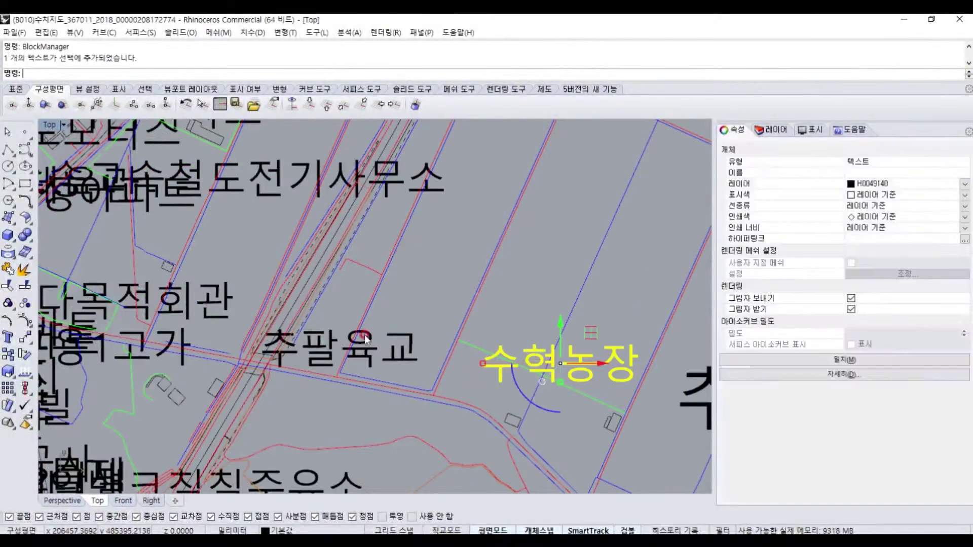
click(372, 346)
click(420, 183)
scroll(434, 244, down, 3)
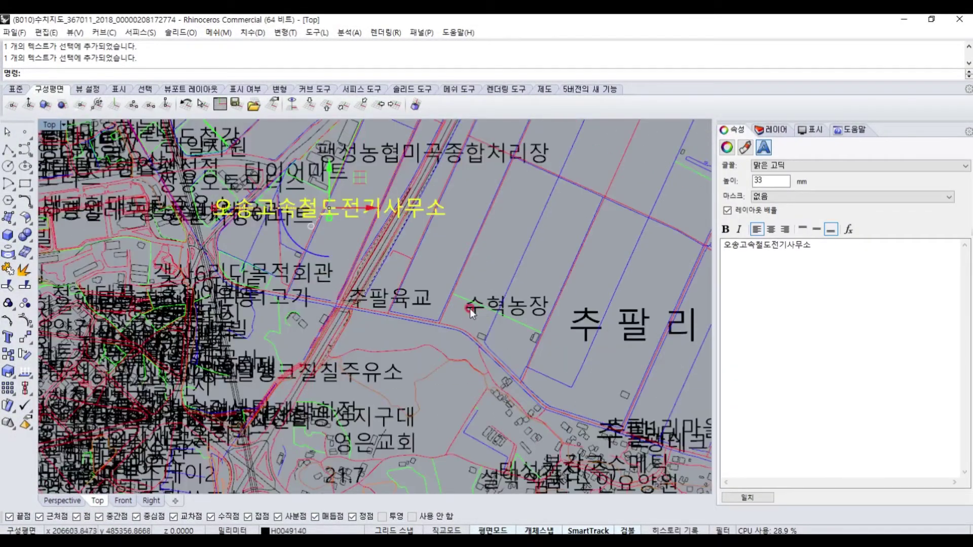
click(475, 316)
click(425, 300)
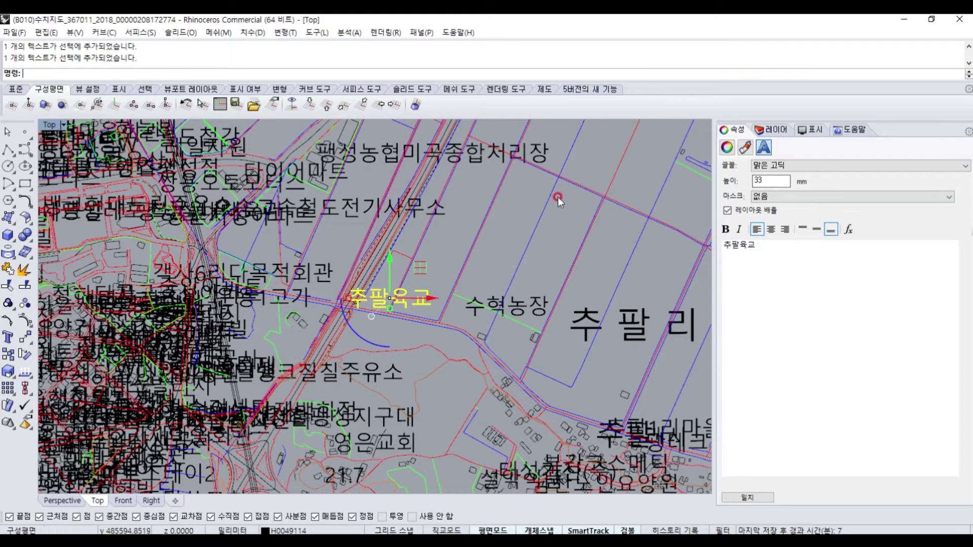
click(601, 159)
Look up which layer the 수혁농장 place-name text belongs to.
click(760, 131)
scroll(603, 306, up, 10)
click(416, 276)
click(427, 241)
click(413, 276)
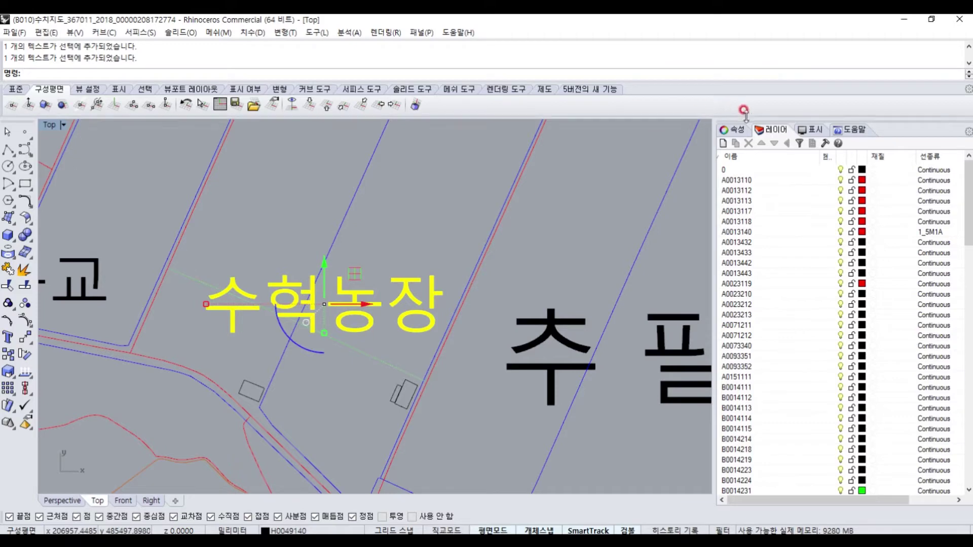
click(744, 133)
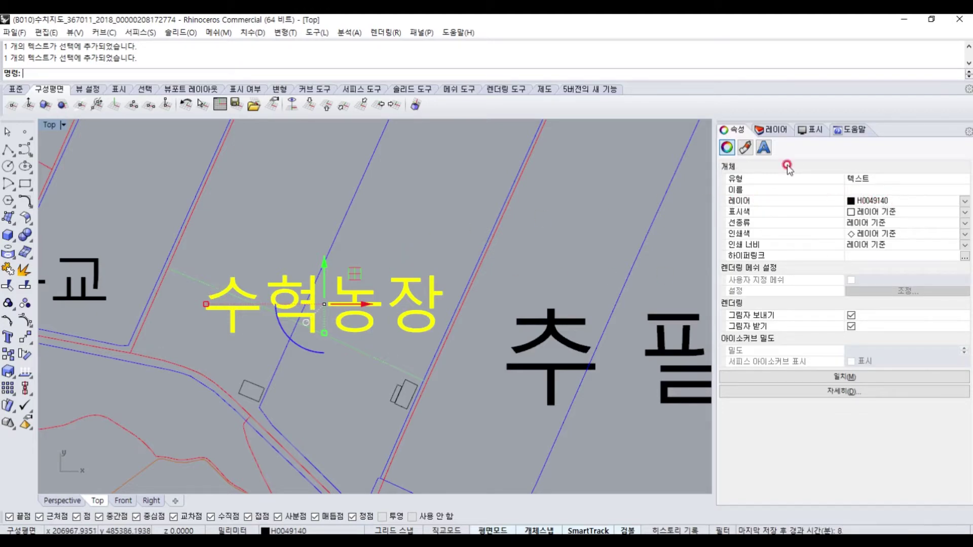
click(859, 200)
Select all objects on the H-prefixed text layers up to H0059153 and delete these layers together with their objects.
shift+click(750, 461)
scroll(440, 265, down, 20)
right_click(754, 282)
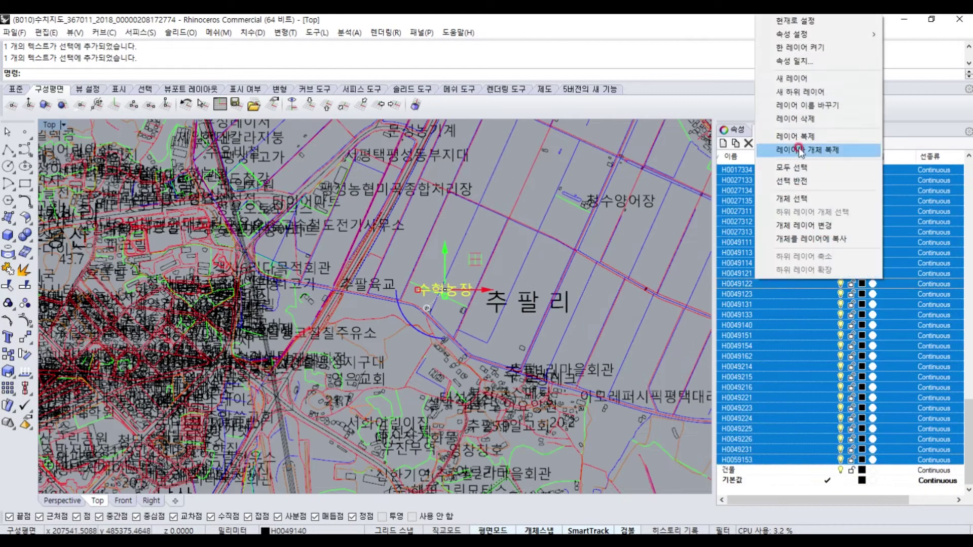
click(795, 198)
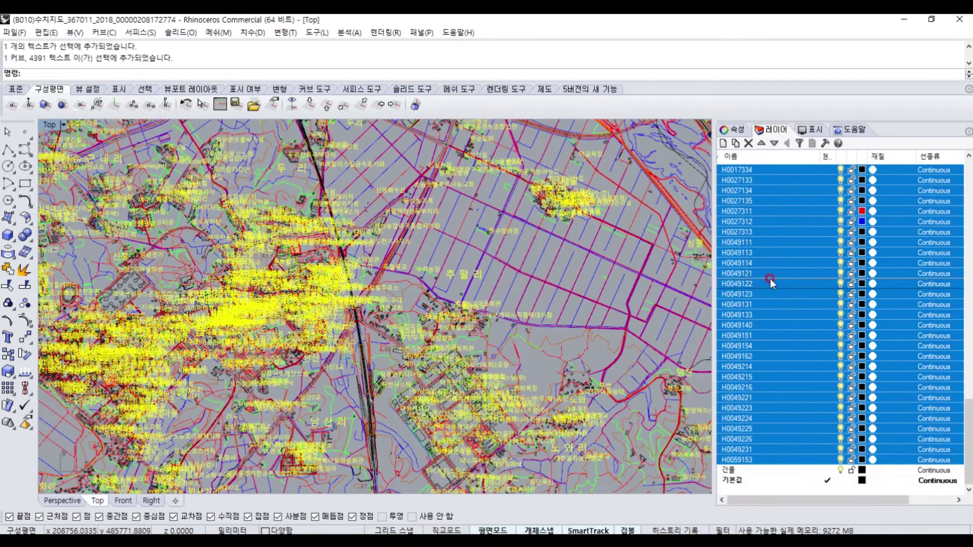
key(Delete)
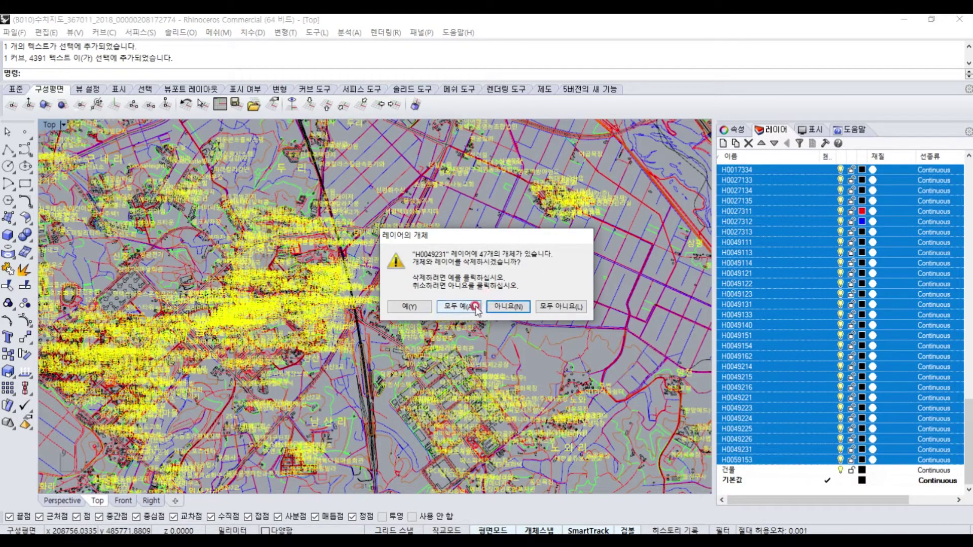
click(459, 306)
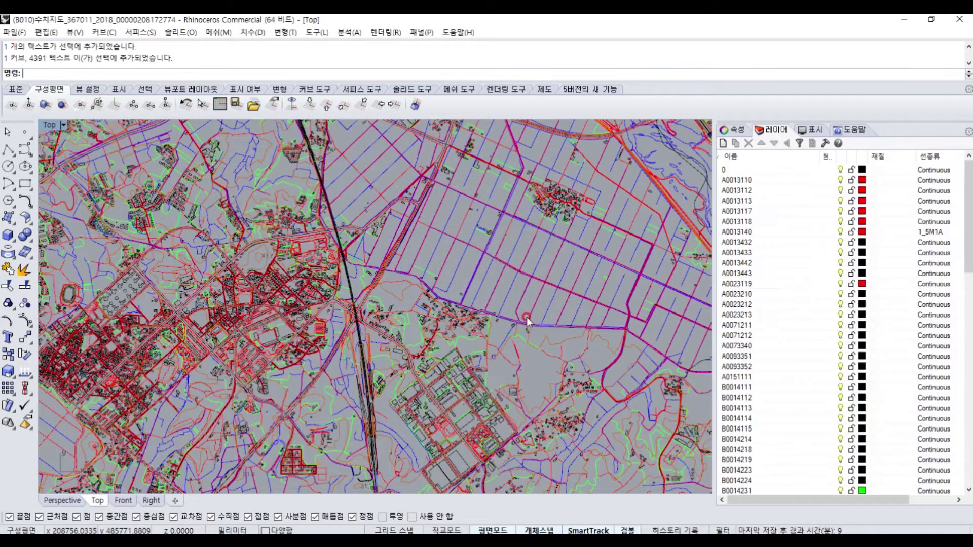
Examine the map without place names in the Top view, checking the industrial blocks and remaining spot-height numbers up close.
scroll(436, 255, down, 5)
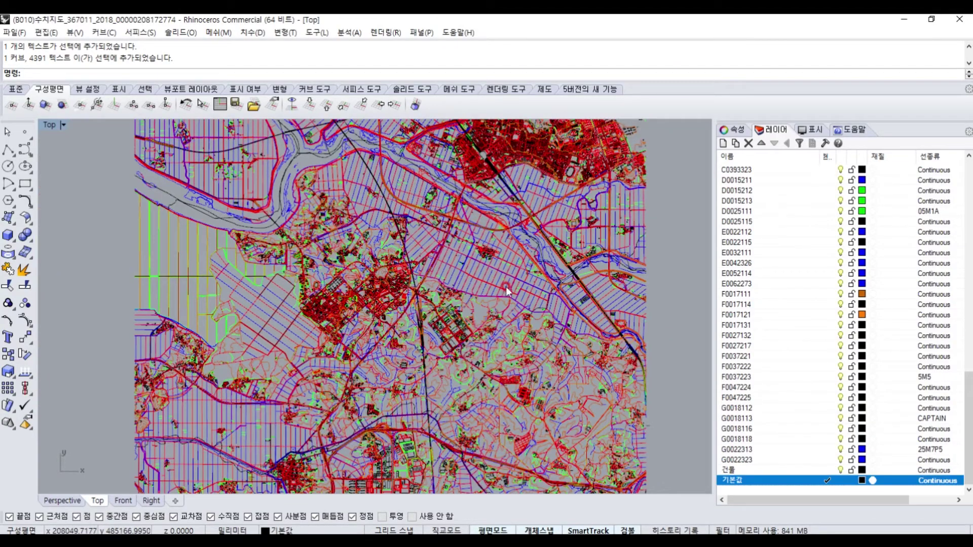
scroll(501, 279, up, 8)
right_drag(496, 253, 508, 191)
scroll(508, 191, down, 4)
scroll(471, 349, up, 5)
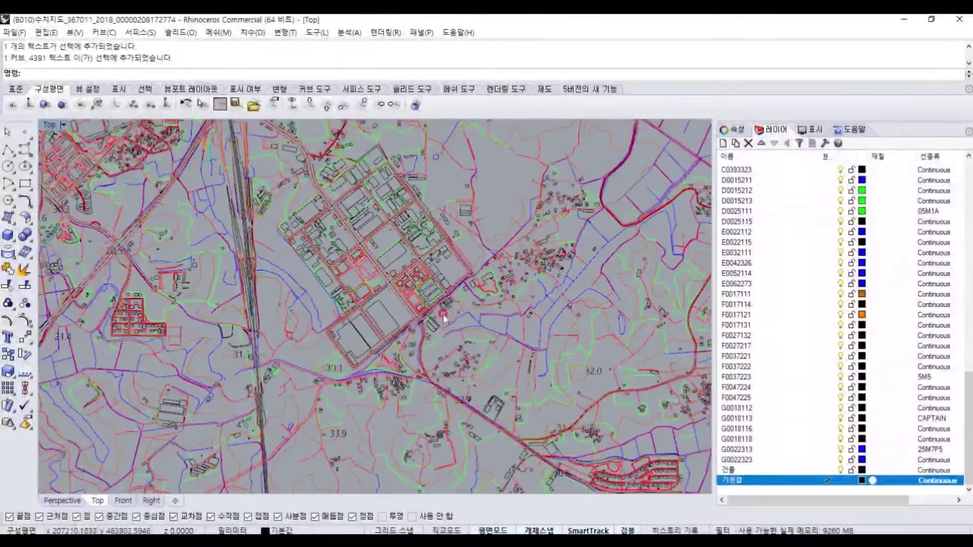
scroll(775, 228, up, 5)
scroll(313, 304, up, 4)
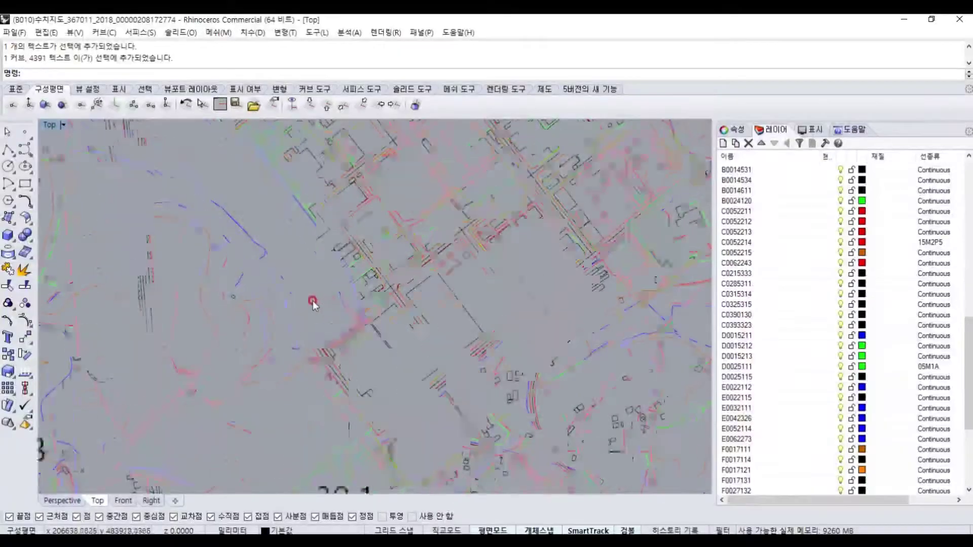
scroll(385, 248, down, 7)
scroll(228, 321, up, 4)
right_drag(330, 271, 395, 234)
scroll(372, 312, down, 10)
scroll(373, 313, down, 6)
Check the cleaned map in the Perspective view and return to the Top view.
click(62, 500)
scroll(343, 256, up, 8)
scroll(343, 256, down, 2)
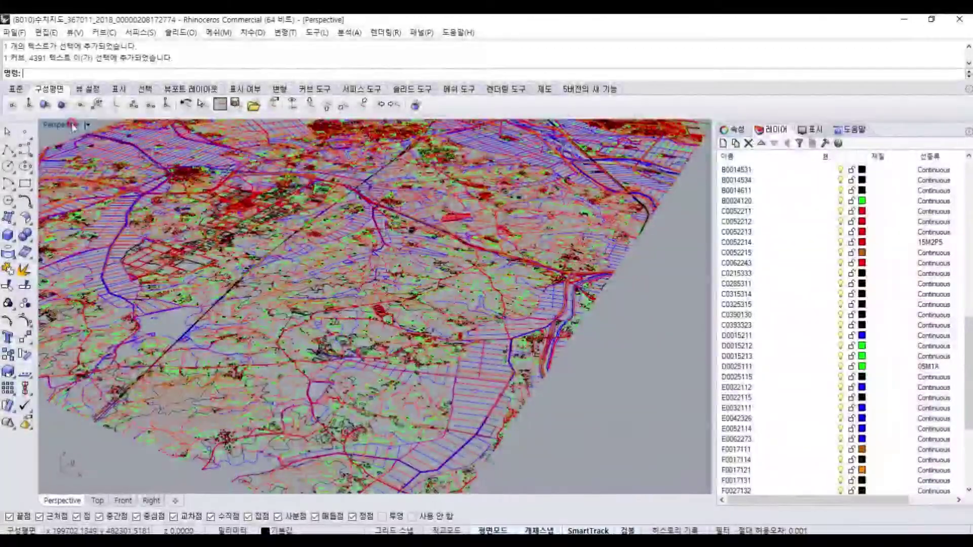
double_click(72, 126)
double_click(48, 125)
Select the centre line of a main road and look up its layer.
scroll(418, 376, down, 2)
scroll(418, 376, up, 6)
scroll(519, 288, up, 3)
click(540, 265)
click(732, 130)
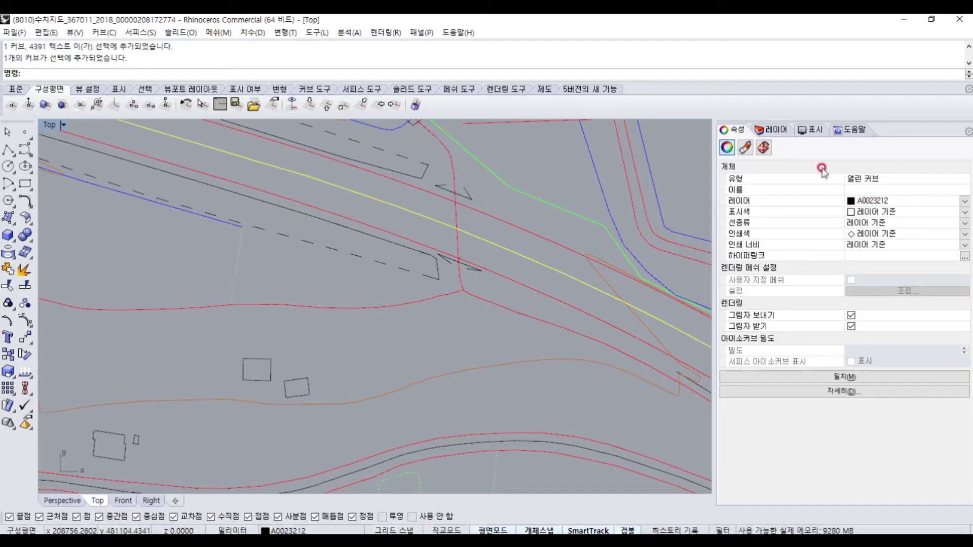
Delete layers A0023210 to A0023213 and E0022112 to E0062273 with their objects, and select a building outline on the map.
click(774, 131)
scroll(795, 220, up, 10)
click(742, 294)
shift+click(742, 315)
scroll(490, 314, down, 10)
scroll(742, 232, down, 20)
click(743, 232)
shift+click(742, 283)
key(Delete)
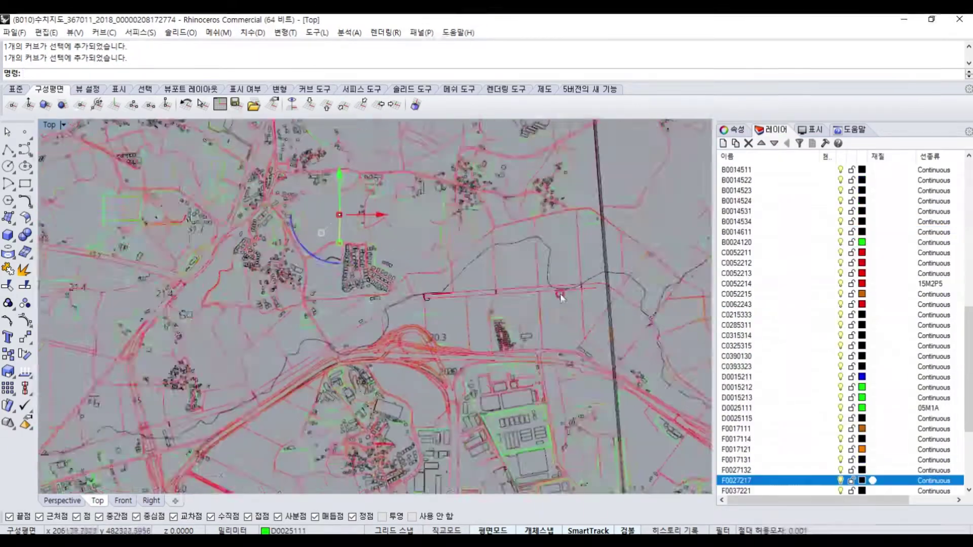
click(465, 307)
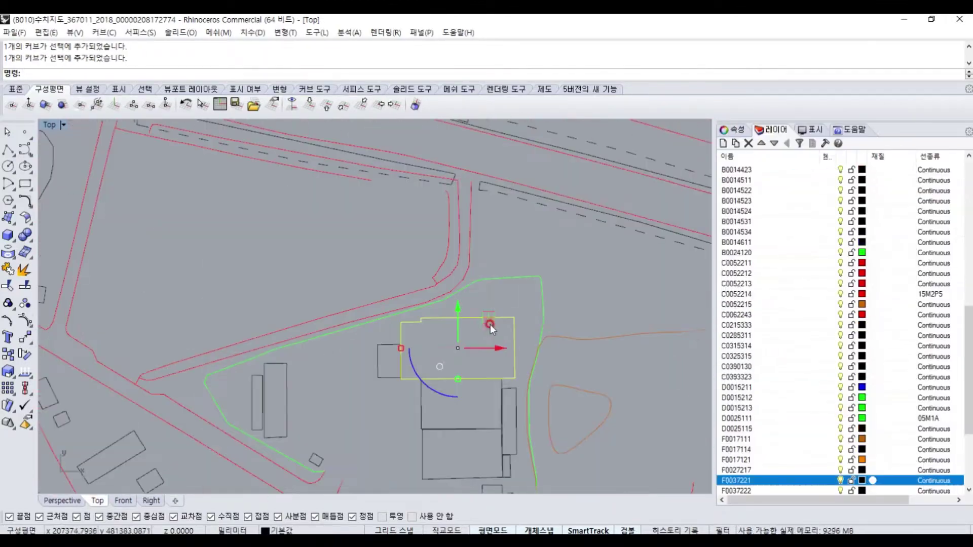
scroll(766, 304, down, 1)
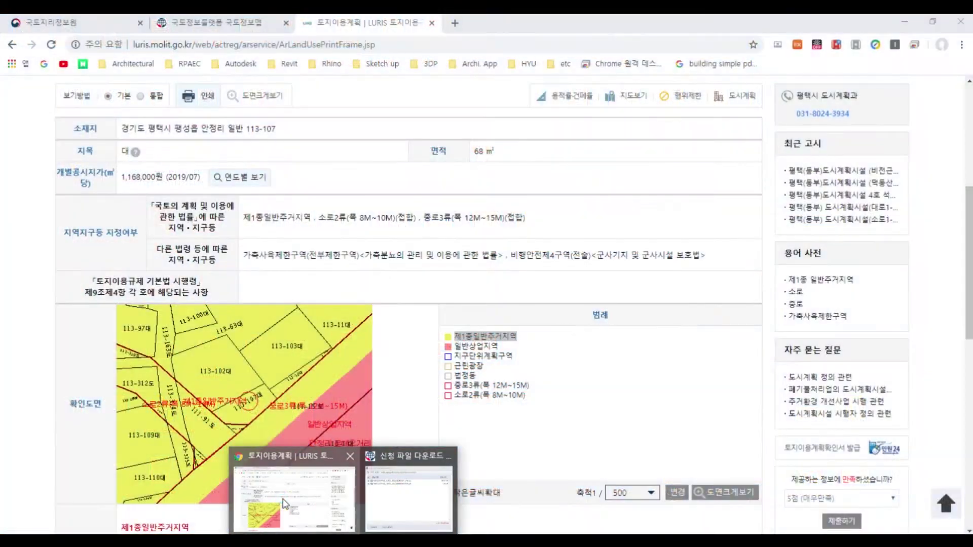
Switch to Chrome's 국토정보맵 page and examine the marked site's surroundings on the map.
click(282, 503)
click(186, 19)
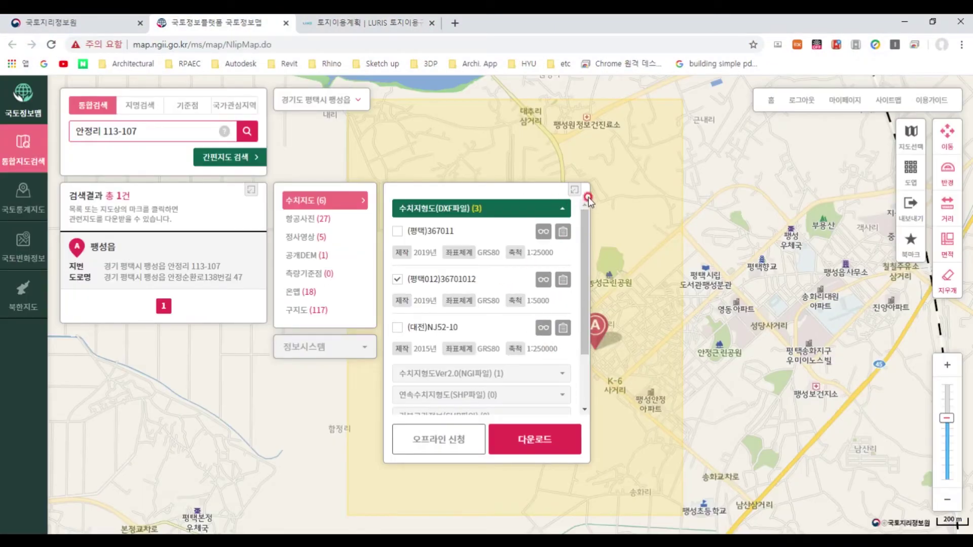
scroll(635, 298, up, 2)
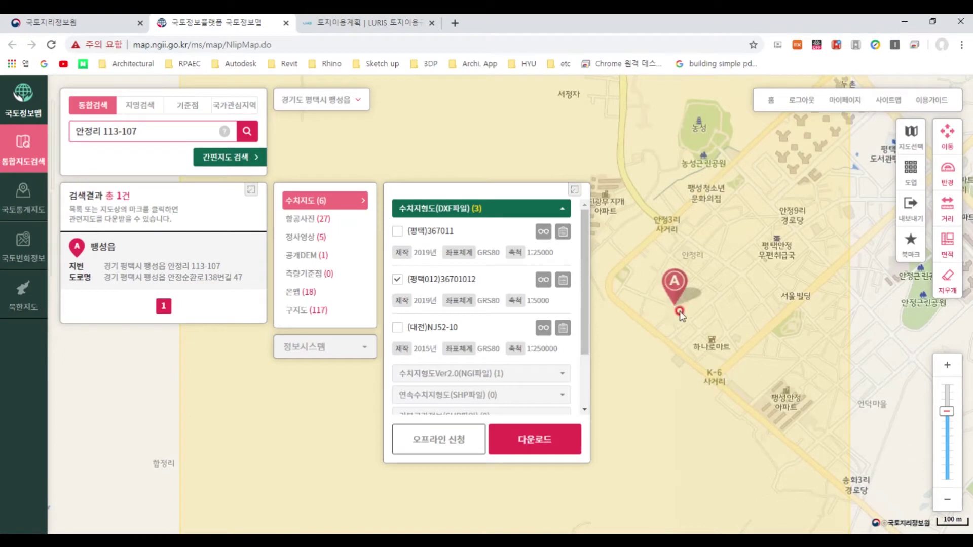
scroll(680, 315, down, 2)
scroll(694, 329, up, 3)
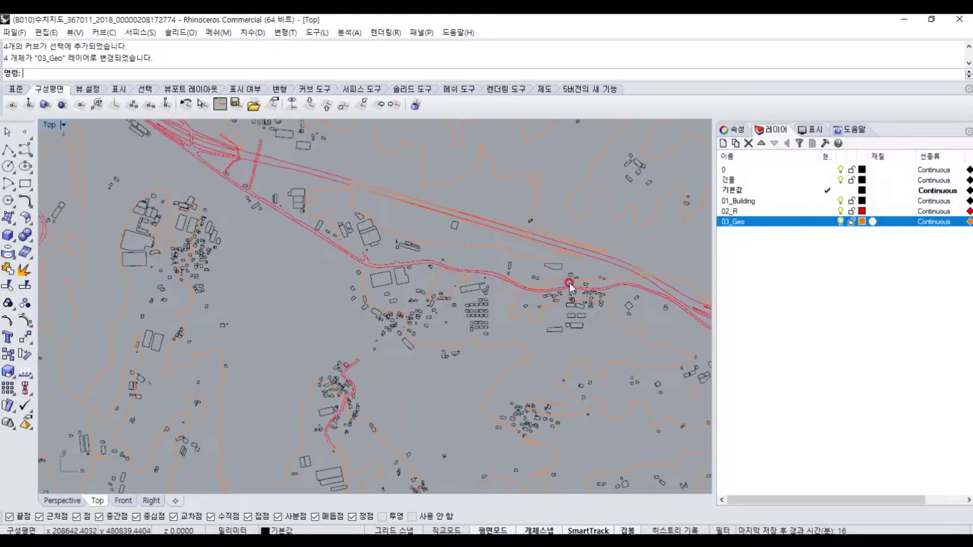
scroll(569, 283, down, 5)
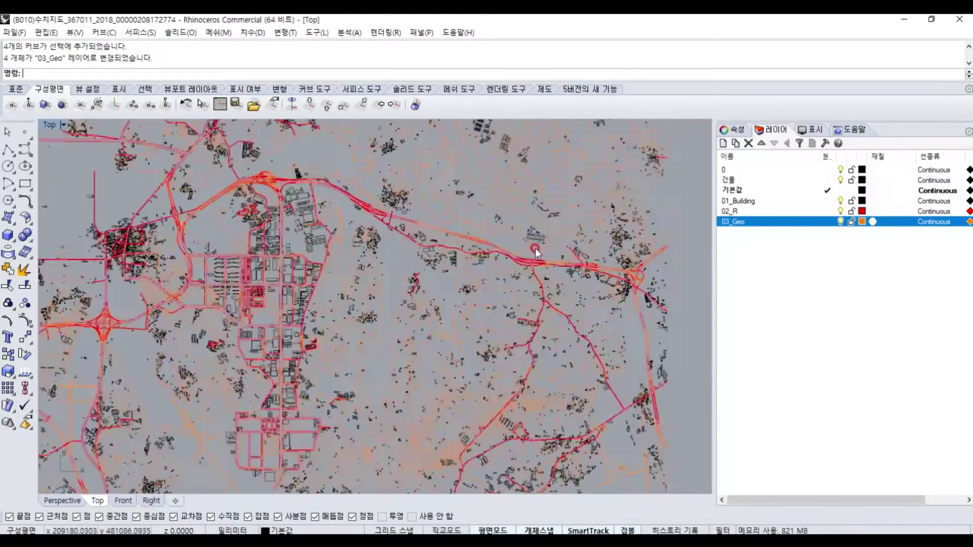
scroll(385, 231, up, 8)
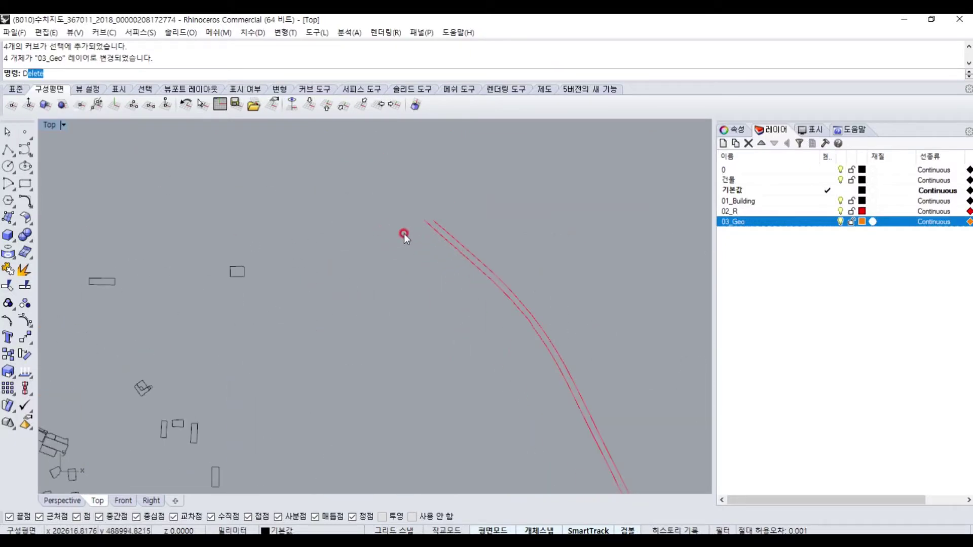
text(AA)
key(Return)
scroll(413, 230, up, 2)
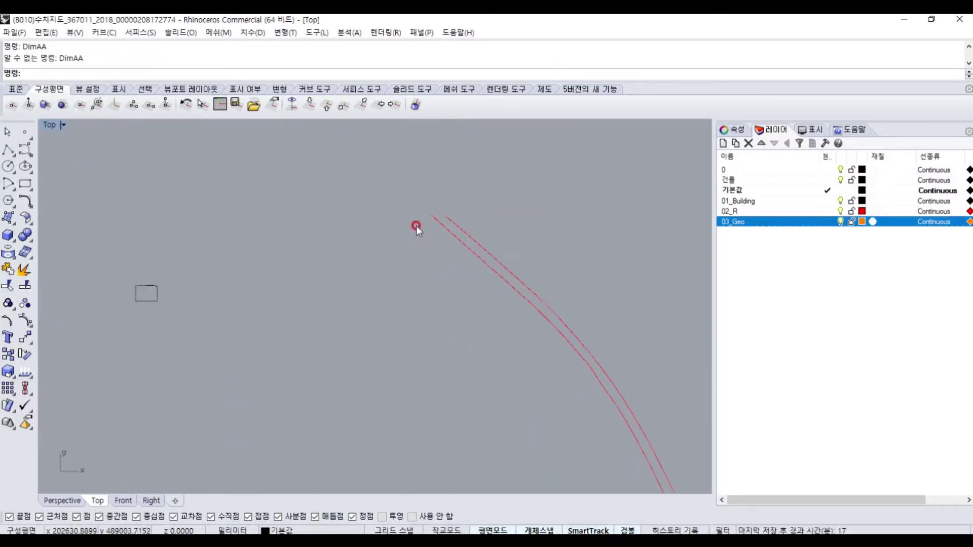
text(DimAligned)
key(Return)
scroll(427, 218, up, 6)
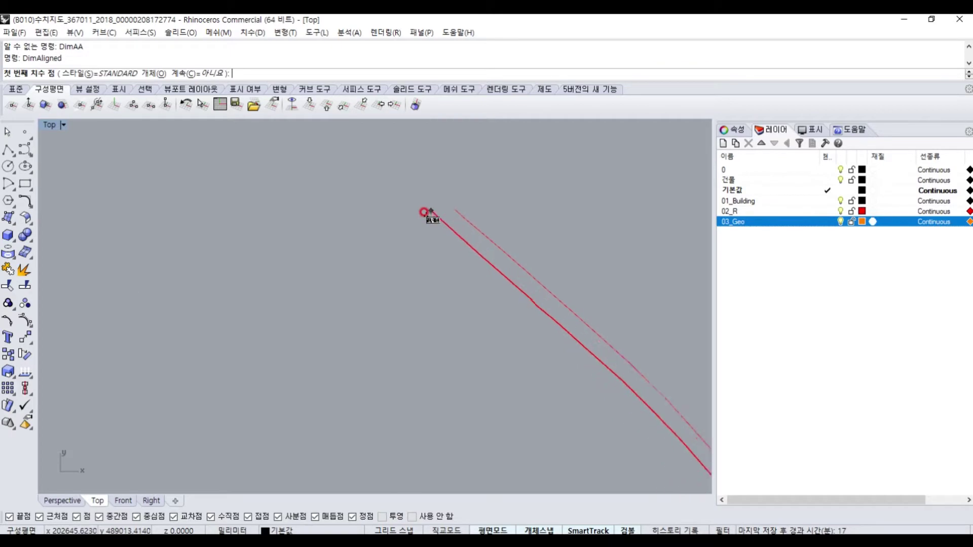
key(Escape)
scroll(385, 198, down, 8)
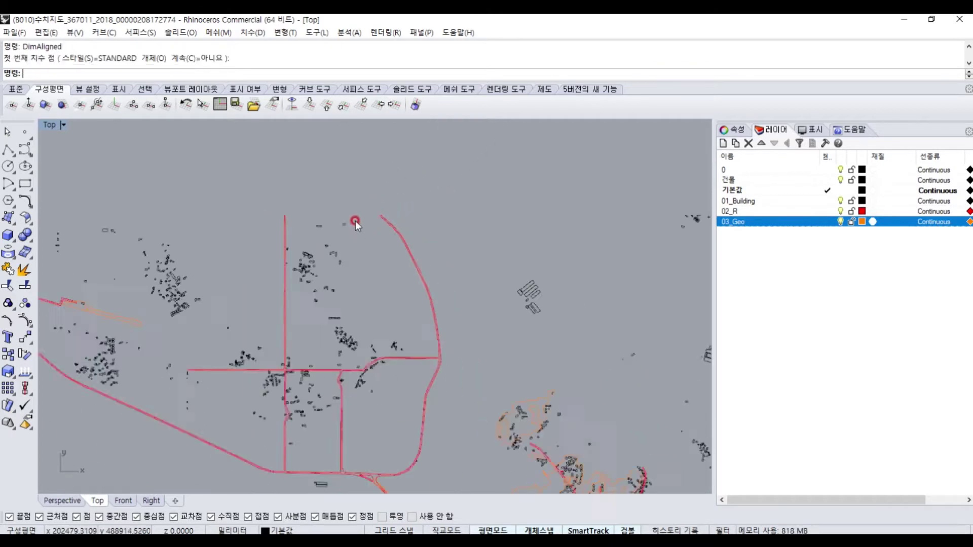
Measure the width of the vertical road just above a junction with an aligned dimension and delete the dimension.
scroll(391, 175, up, 8)
key(Return)
click(409, 188)
click(429, 199)
scroll(409, 200, up, 16)
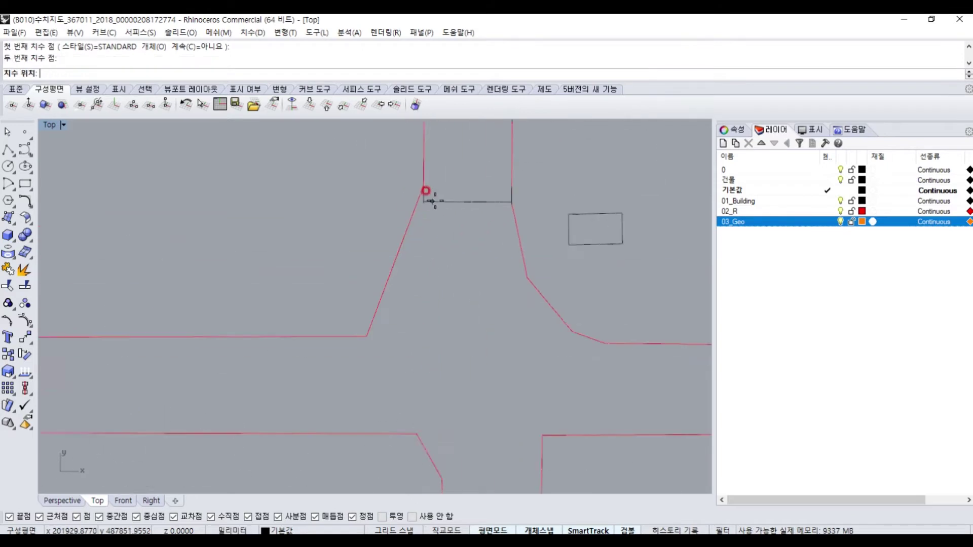
click(439, 199)
scroll(470, 198, up, 11)
scroll(498, 183, up, 6)
drag(579, 178, 339, 297)
scroll(344, 295, down, 12)
scroll(496, 286, down, 17)
scroll(471, 275, up, 14)
scroll(505, 272, up, 5)
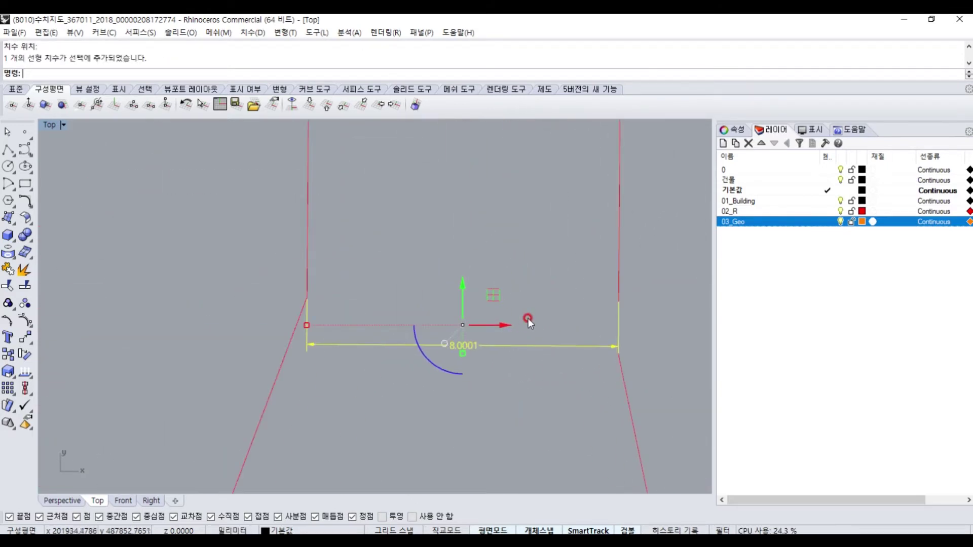
key(Delete)
Scale the whole map by a factor of 1000 from its lower-left corner.
scroll(385, 251, down, 12)
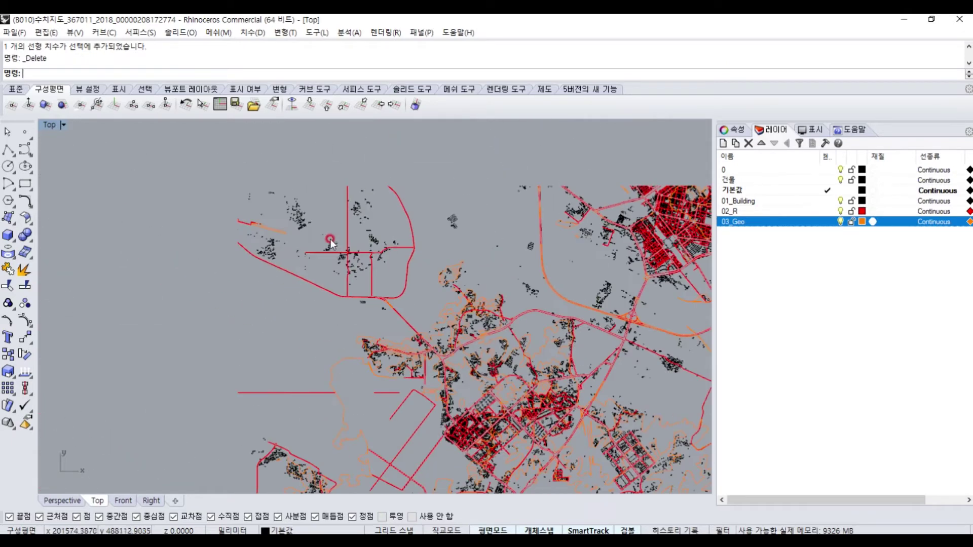
scroll(330, 243, down, 8)
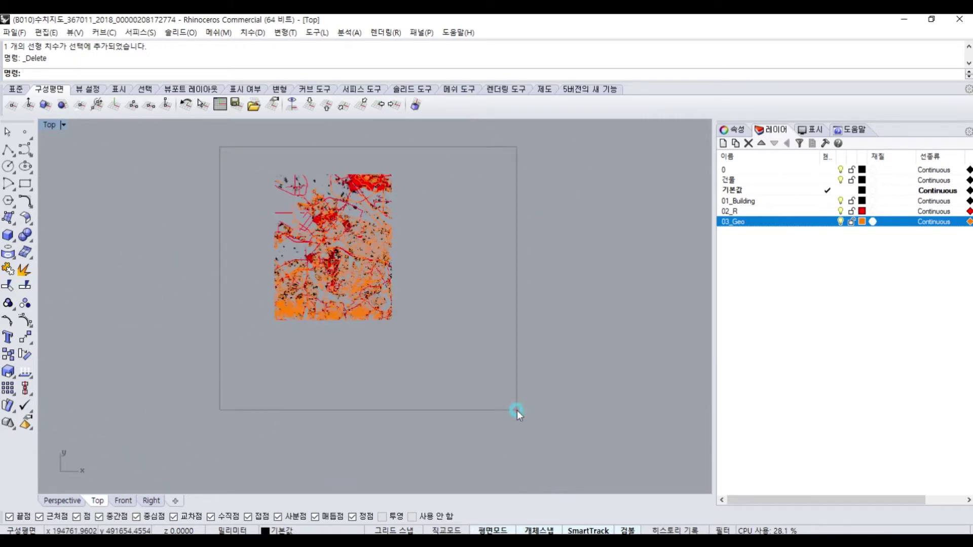
drag(516, 410, 517, 410)
text(Scale)
key(Return)
click(274, 320)
text(1000)
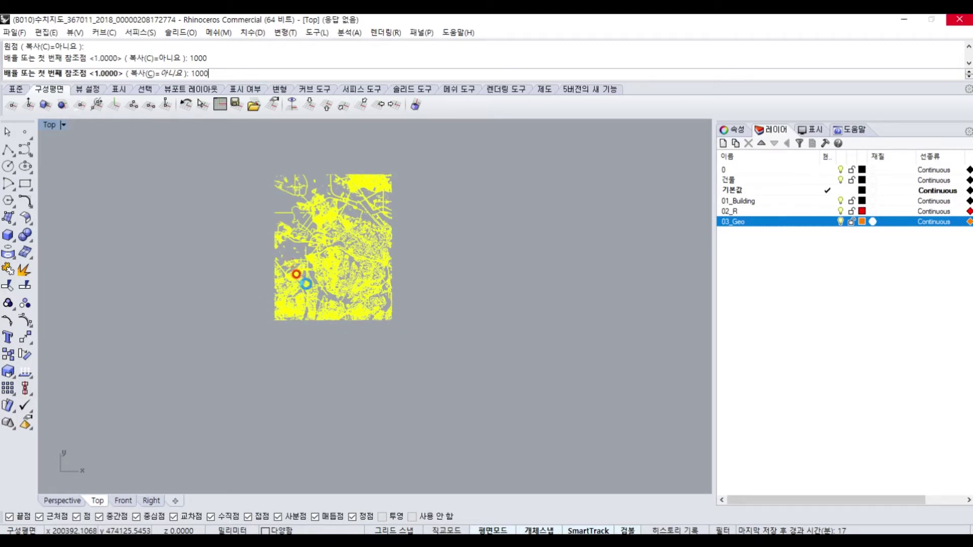
scroll(279, 407, down, 20)
click(279, 407)
Draw a rectangle around the industrial district and its surrounding roads on the map.
scroll(406, 302, up, 4)
right_drag(406, 302, 408, 351)
scroll(407, 349, down, 4)
text(Rectangle)
key(Return)
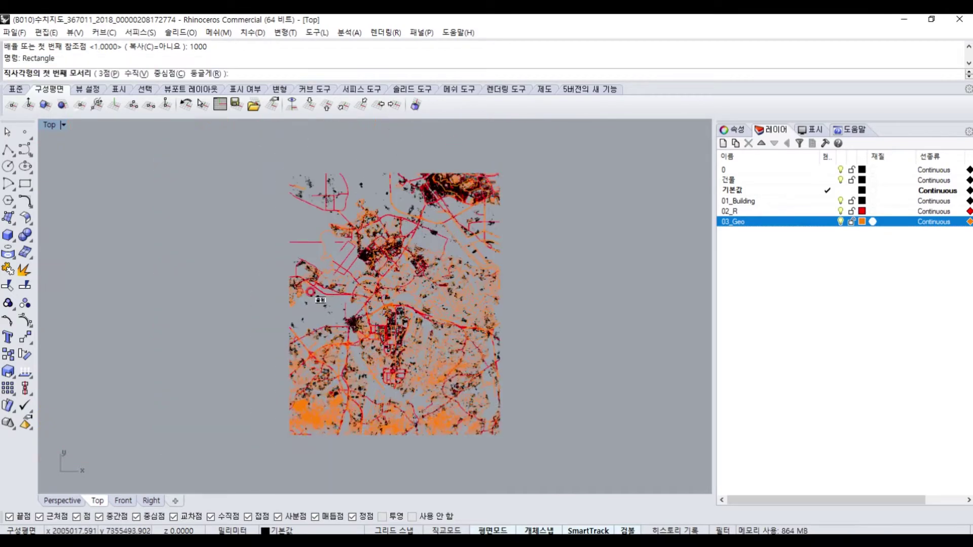
scroll(319, 244, up, 6)
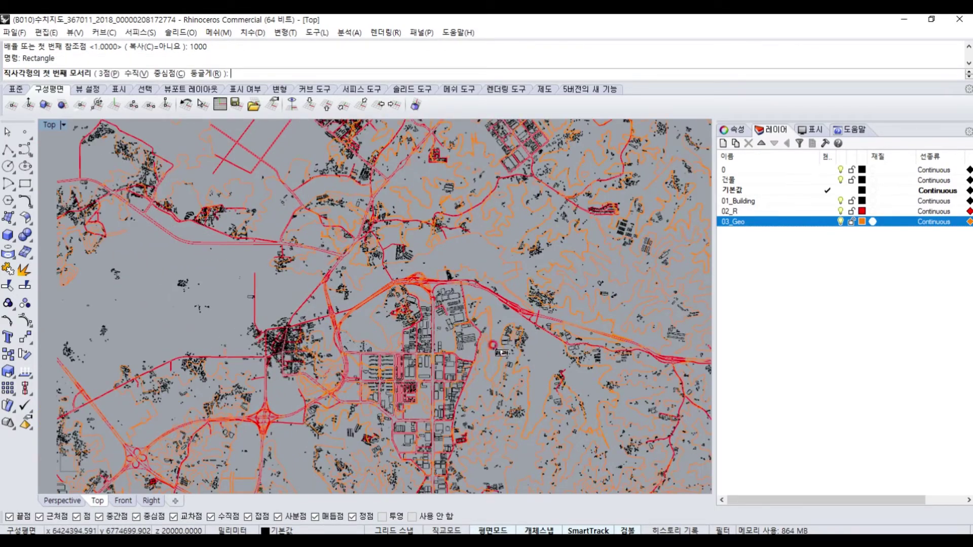
scroll(353, 338, up, 4)
click(343, 180)
scroll(296, 161, down, 3)
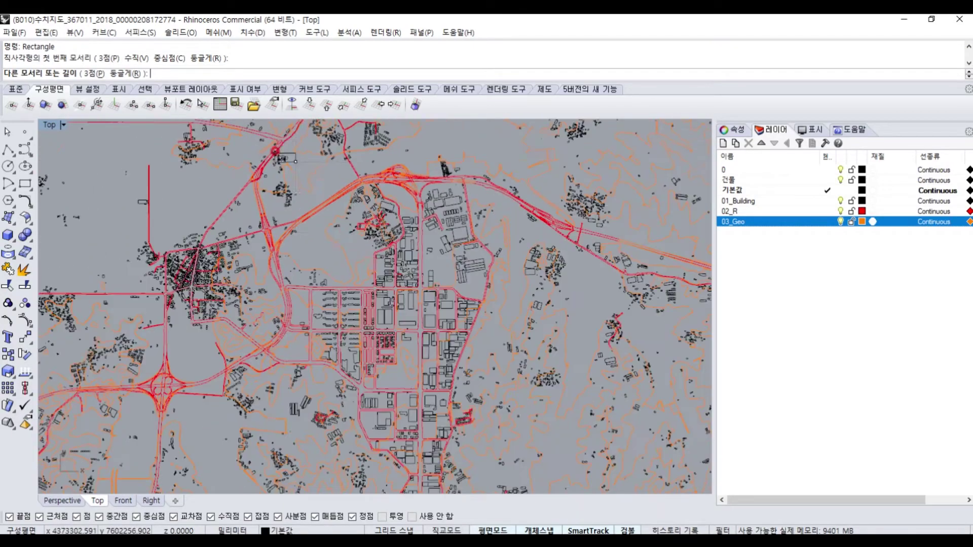
scroll(529, 450, up, 2)
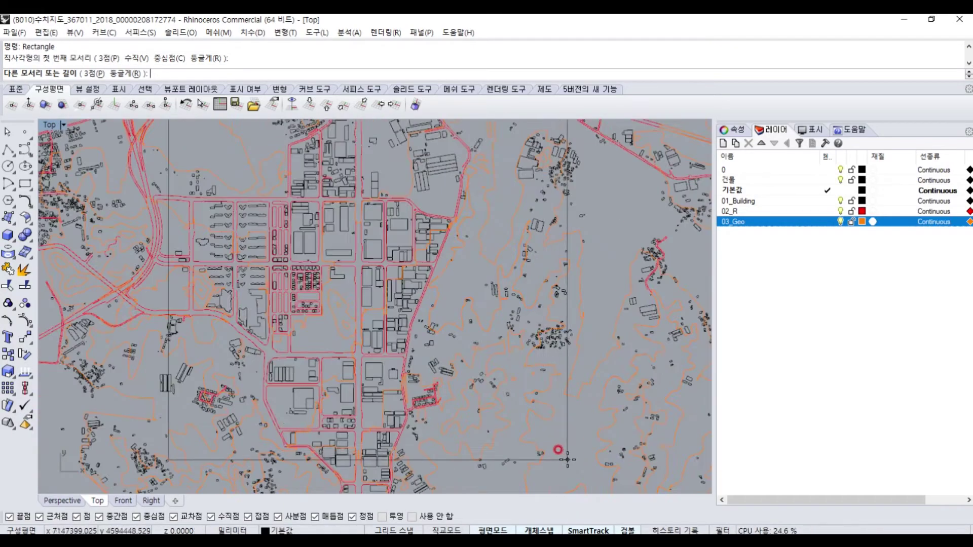
click(569, 445)
scroll(571, 440, down, 2)
click(571, 441)
scroll(460, 310, down, 8)
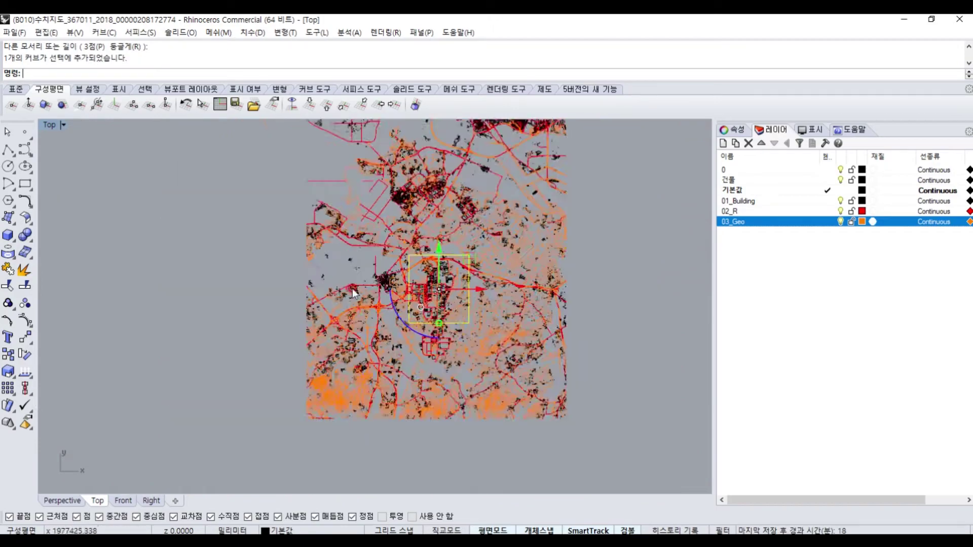
Try trimming the map with the rectangle around the industrial district, and delete the rectangle.
scroll(448, 346, up, 10)
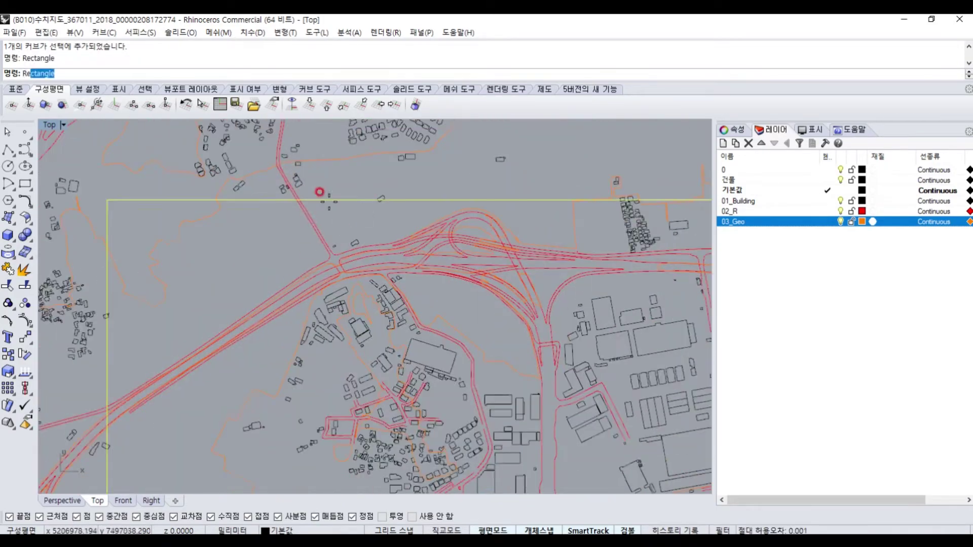
text(Trim)
key(Return)
scroll(486, 243, down, 8)
click(473, 213)
scroll(459, 237, up, 6)
key(Return)
scroll(454, 254, down, 10)
click(220, 179)
key(Delete)
scroll(436, 314, down, 8)
scroll(436, 309, up, 6)
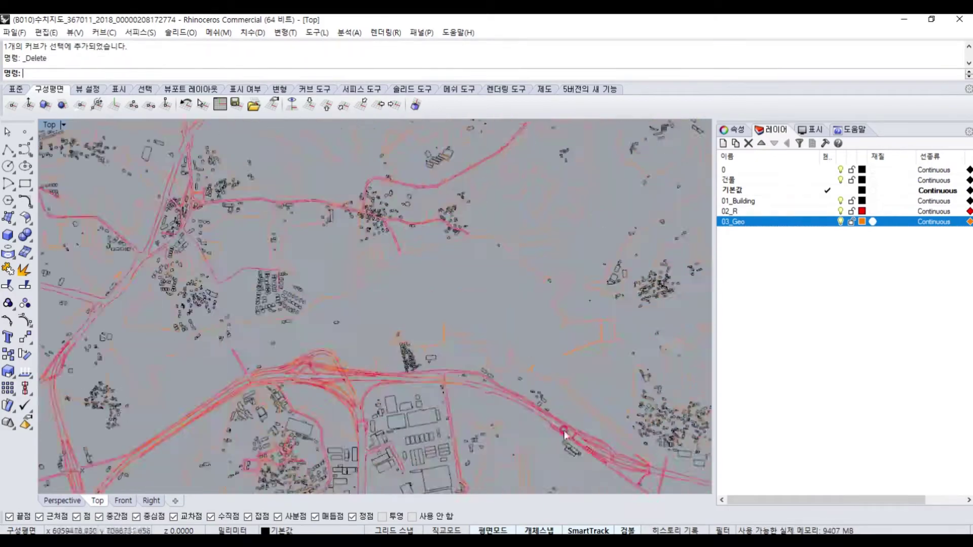
Save the cleaned map as Geom.dwg and switch to the SAFE_Project_3 3D view in Revit.
scroll(597, 217, down, 7)
click(74, 33)
mouse_move(15, 32)
click(45, 129)
click(445, 380)
click(459, 167)
scroll(527, 380, down, 2)
click(527, 380)
scroll(462, 167, up, 5)
click(463, 167)
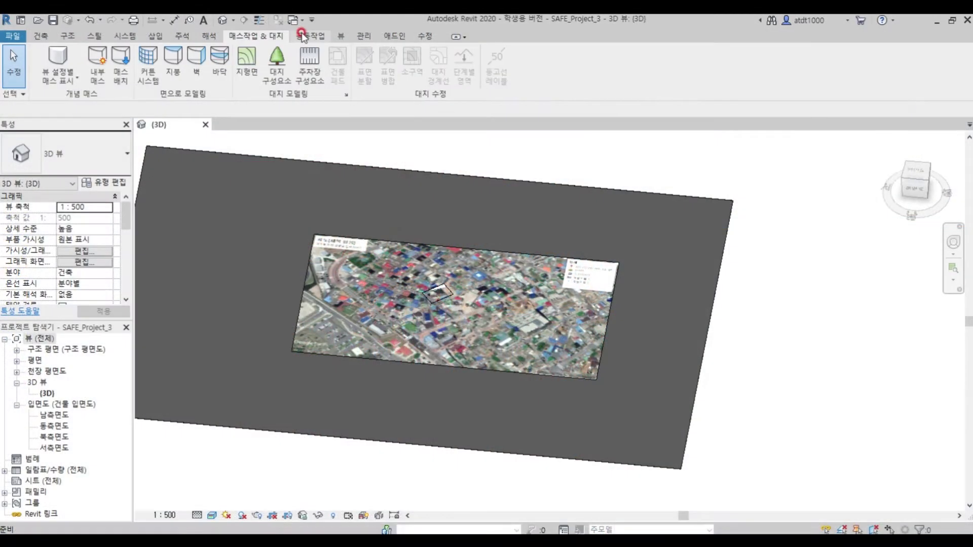
Import Geom.dwg from the download folder in Desktop (2) into the 3D view.
click(155, 37)
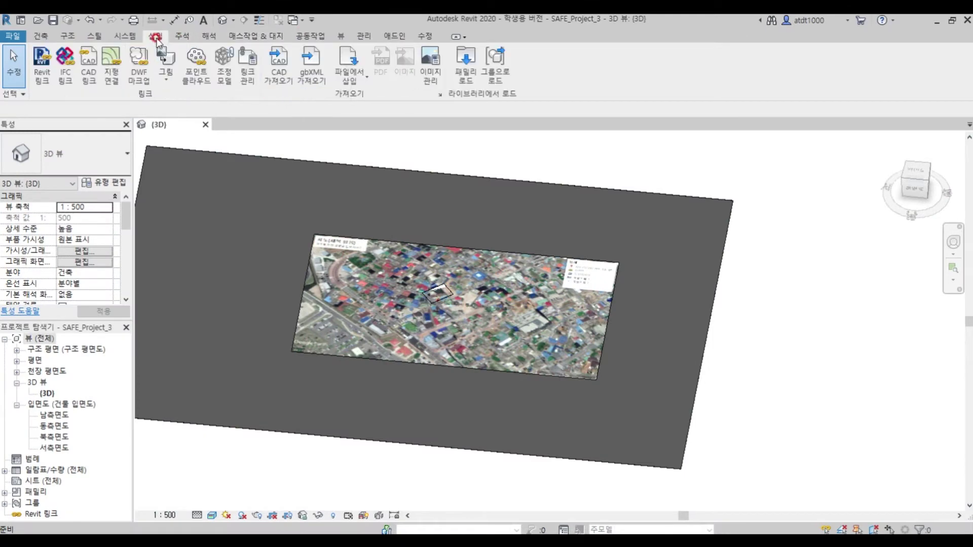
click(281, 68)
scroll(456, 283, up, 3)
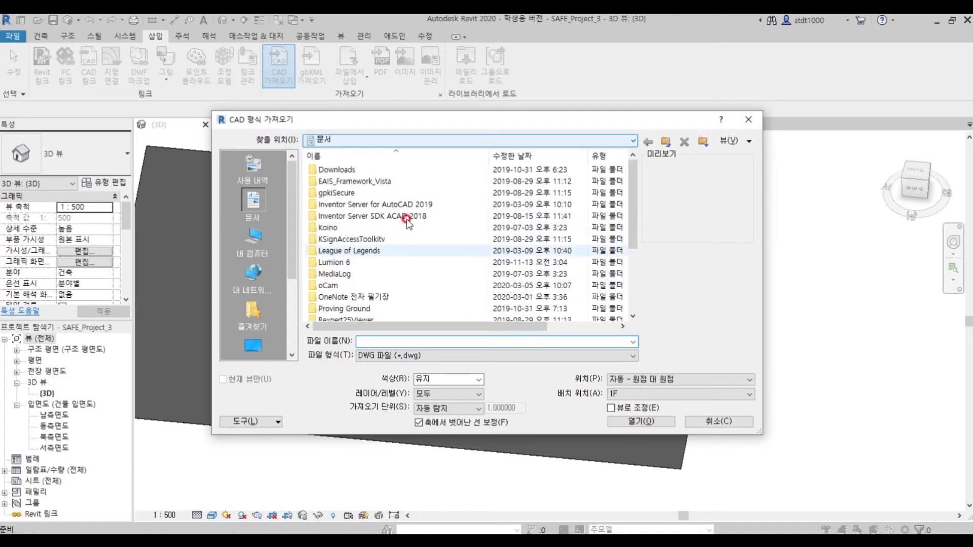
scroll(265, 310, down, 2)
click(259, 252)
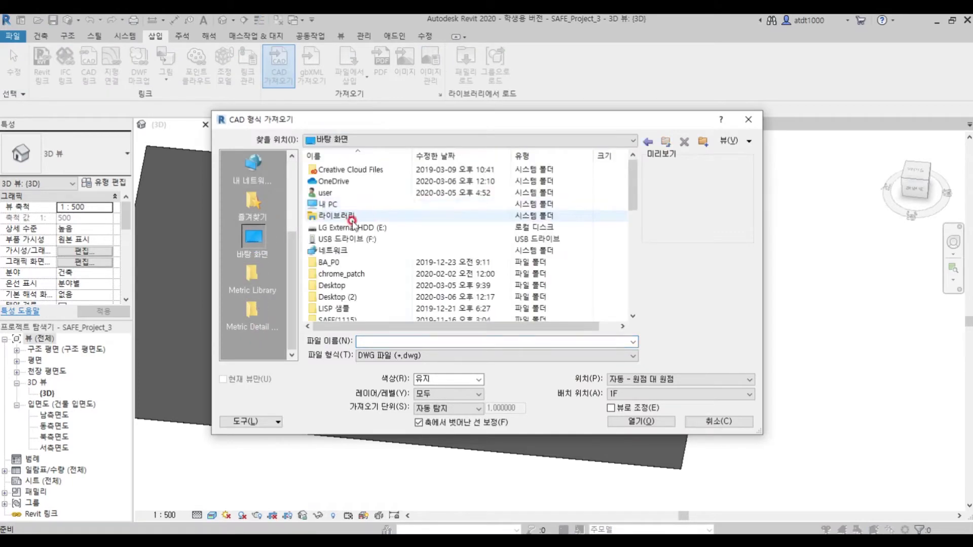
scroll(352, 243, down, 1)
double_click(349, 268)
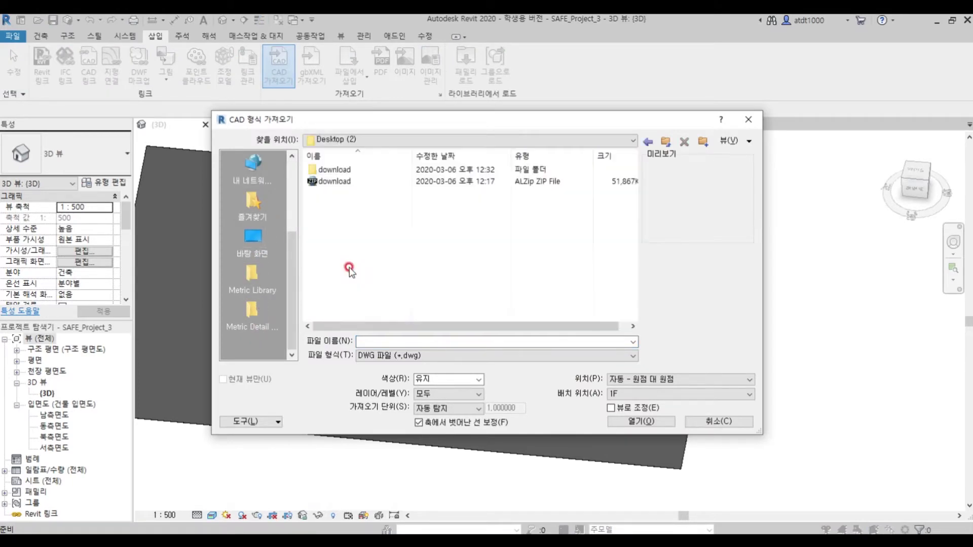
double_click(355, 169)
double_click(334, 169)
scroll(711, 303, down, 4)
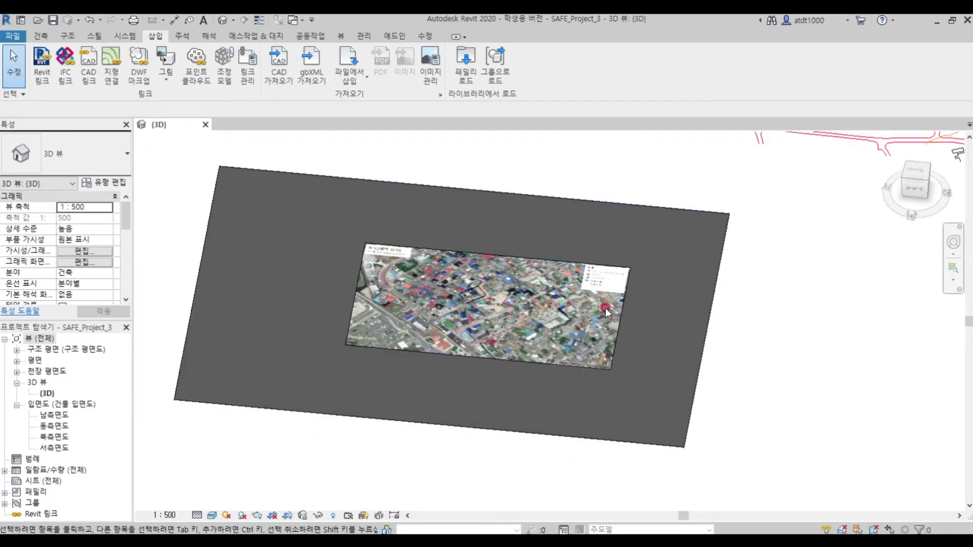
Try to move the imported Geom.dwg map so that its industrial district lands on the site image.
scroll(539, 309, down, 15)
click(754, 197)
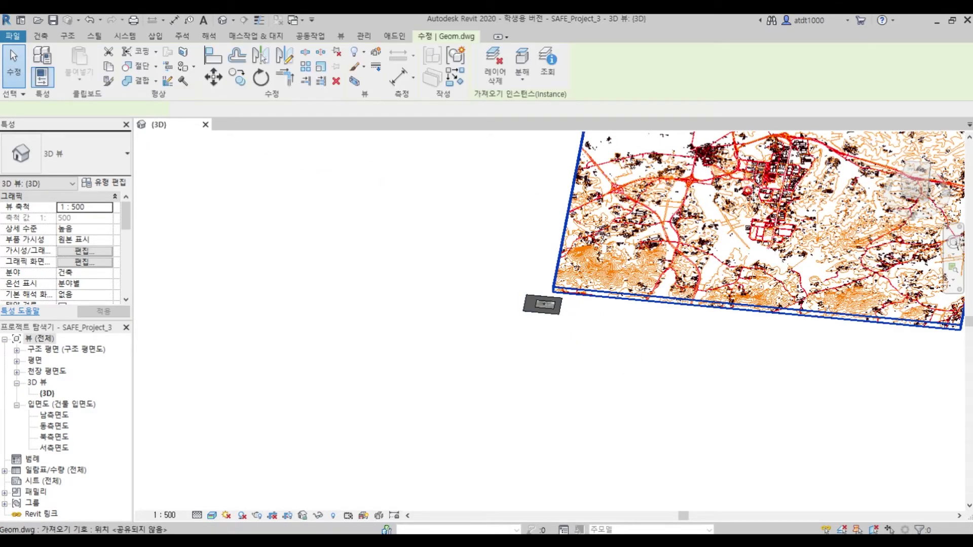
scroll(754, 196, up, 4)
scroll(327, 419, down, 3)
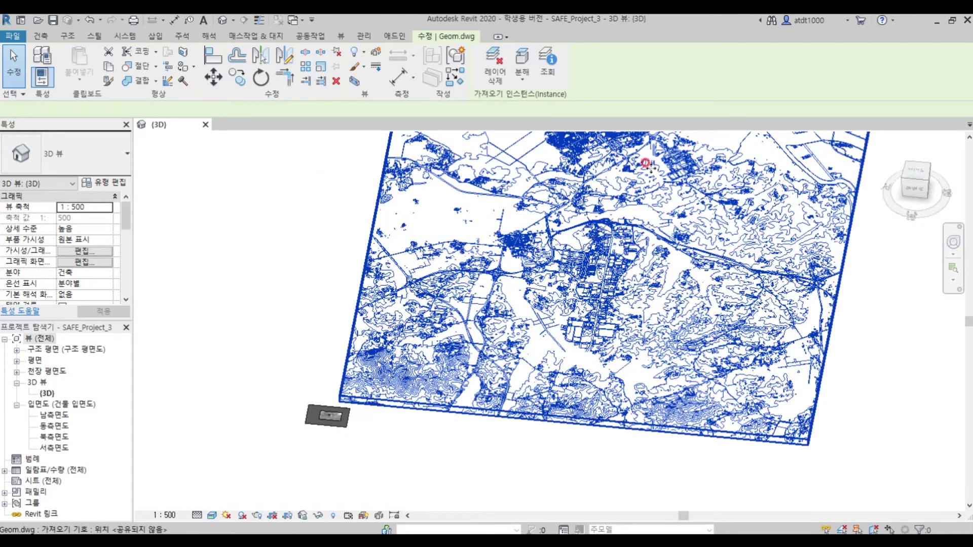
click(367, 372)
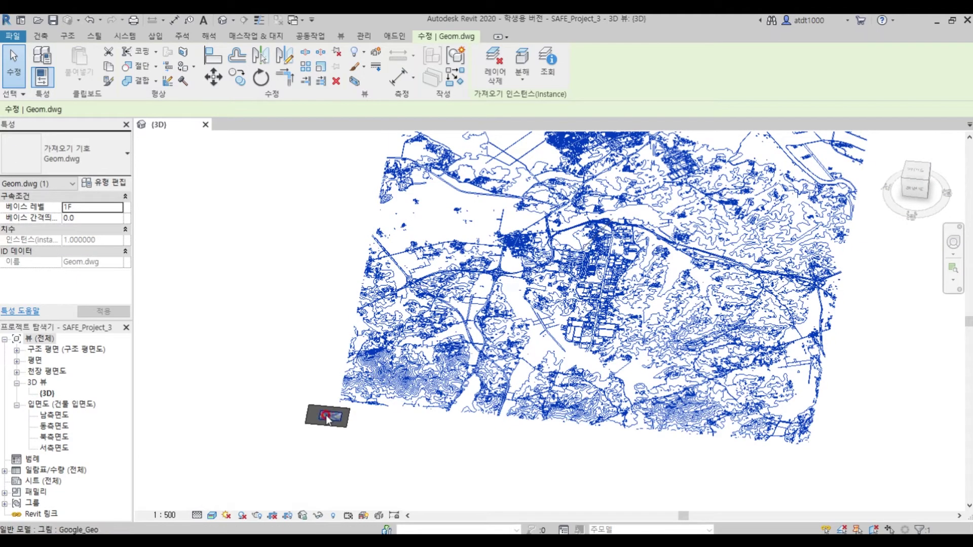
click(915, 170)
scroll(393, 487, up, 1)
middle_drag(393, 487, 393, 446)
click(213, 77)
click(550, 272)
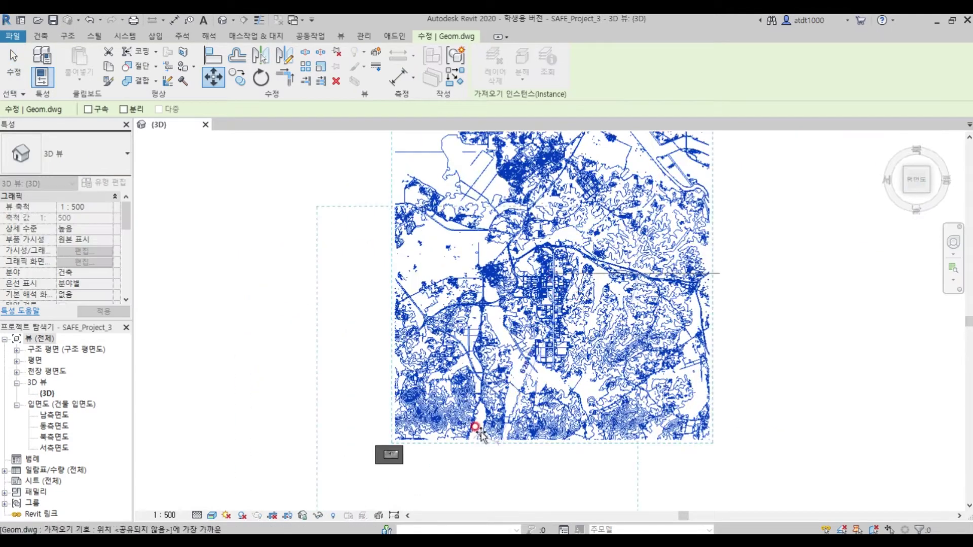
key(Escape)
Unpin the imported map and move it so that its industrial district lies over the site image.
shift+middle_drag(472, 252, 603, 256)
click(336, 52)
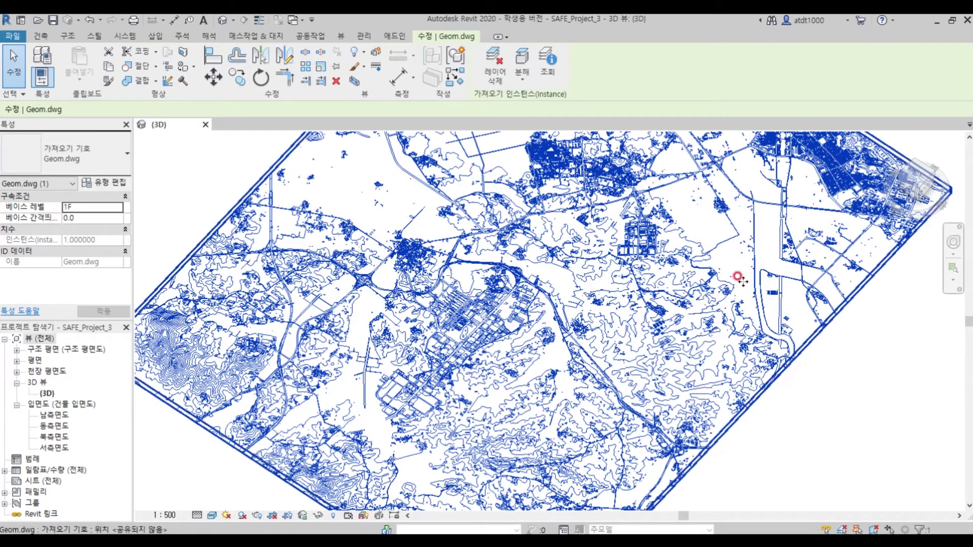
click(916, 172)
scroll(633, 305, up, 5)
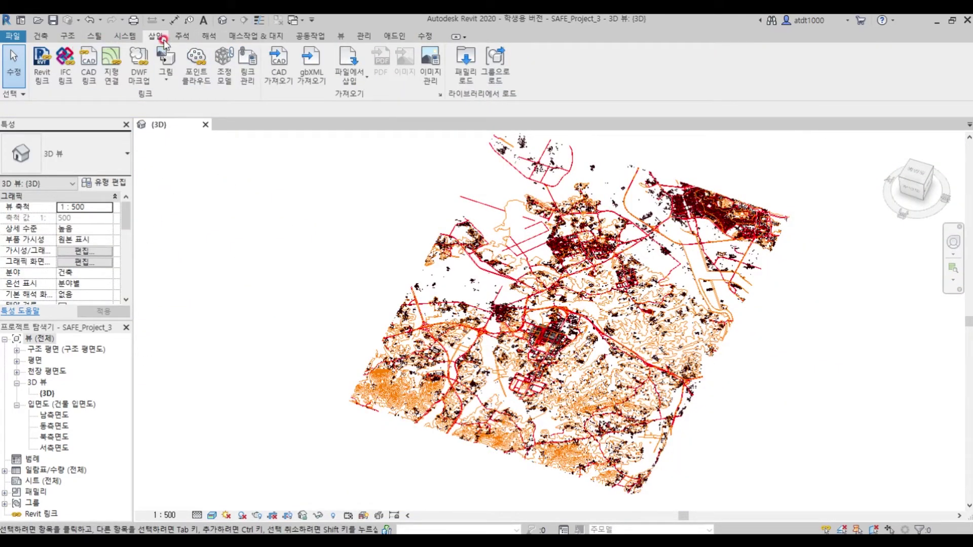
Create a toposurface from the imported Geom.dwg map, taking points only from layer 03_Geo.
click(248, 36)
click(247, 61)
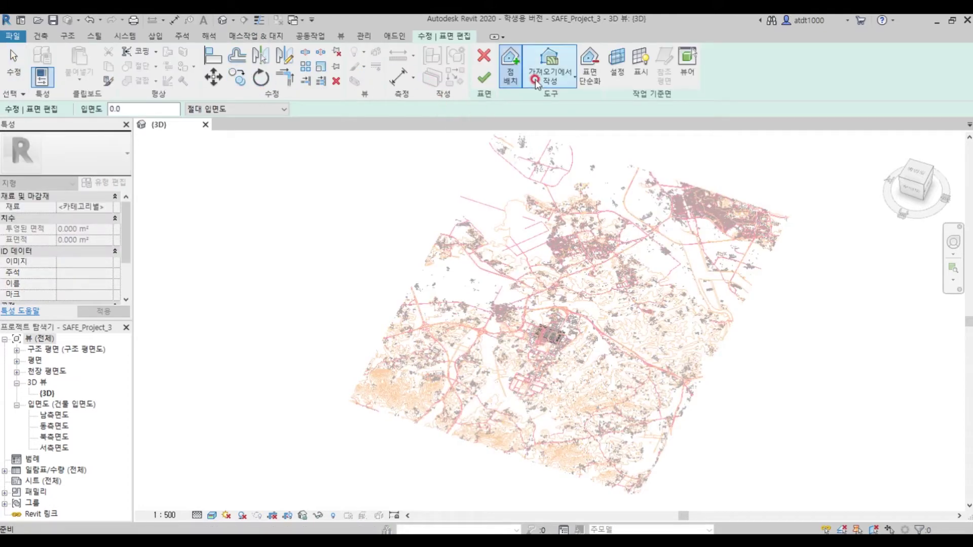
click(549, 81)
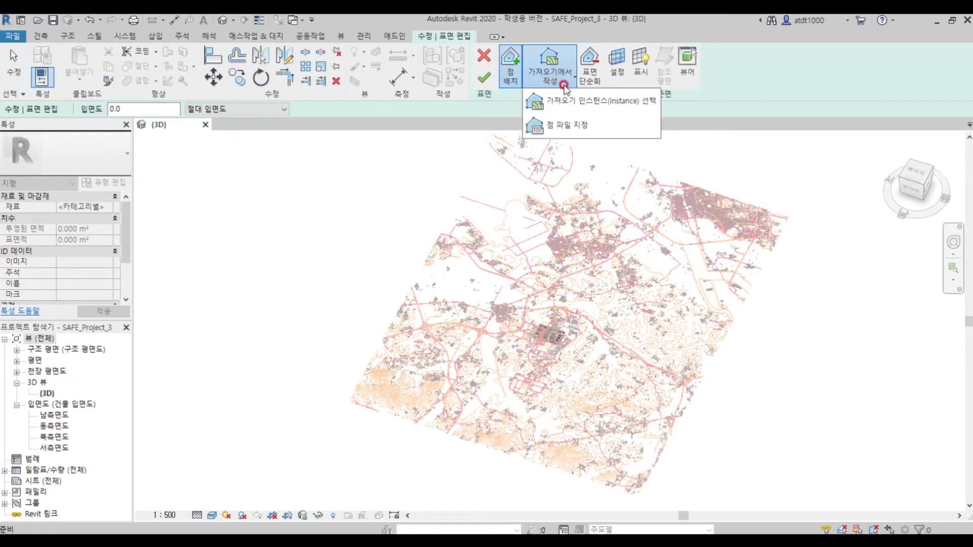
click(641, 101)
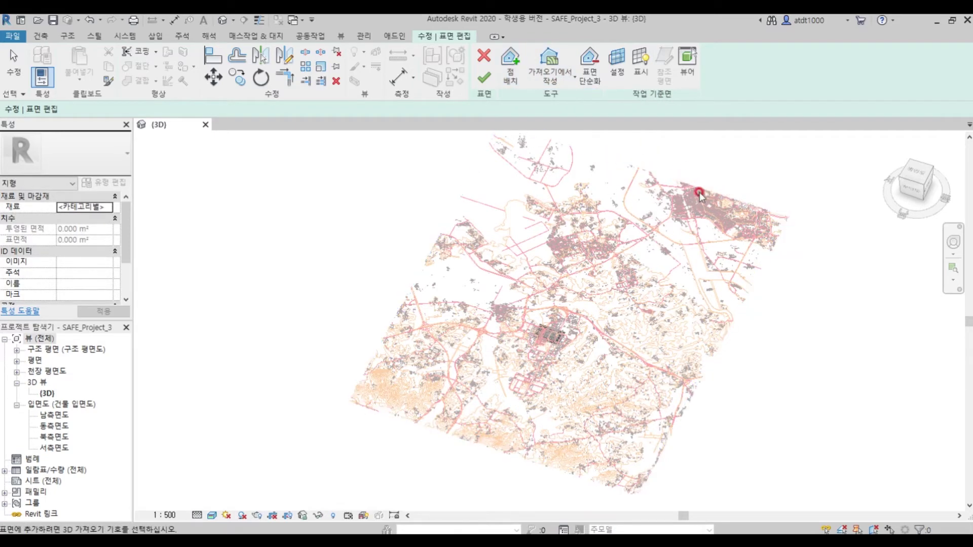
click(676, 192)
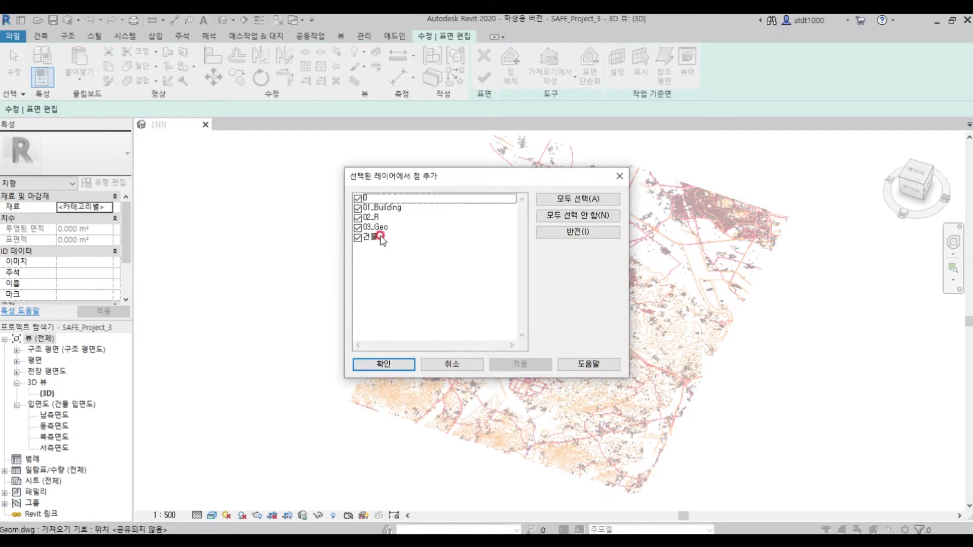
click(451, 162)
click(452, 172)
click(451, 182)
click(451, 201)
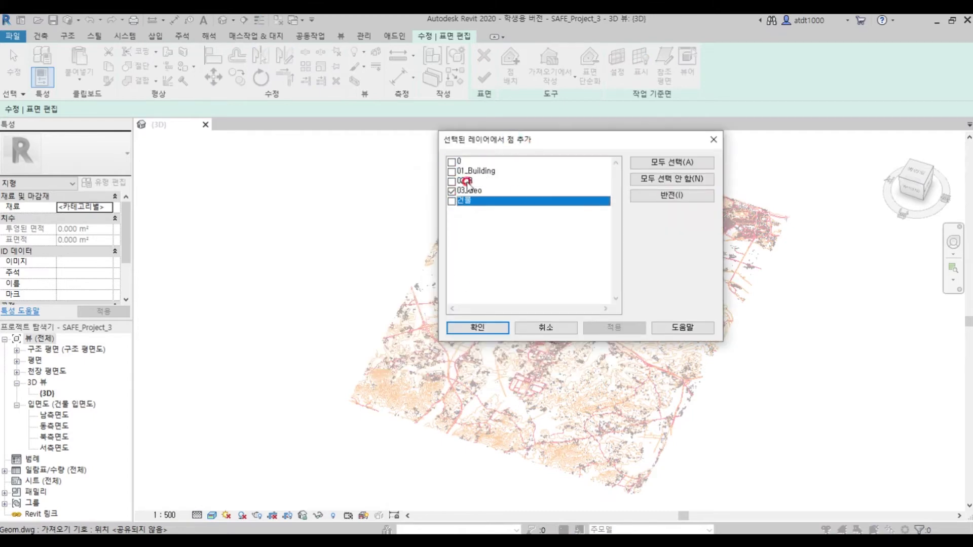
click(477, 327)
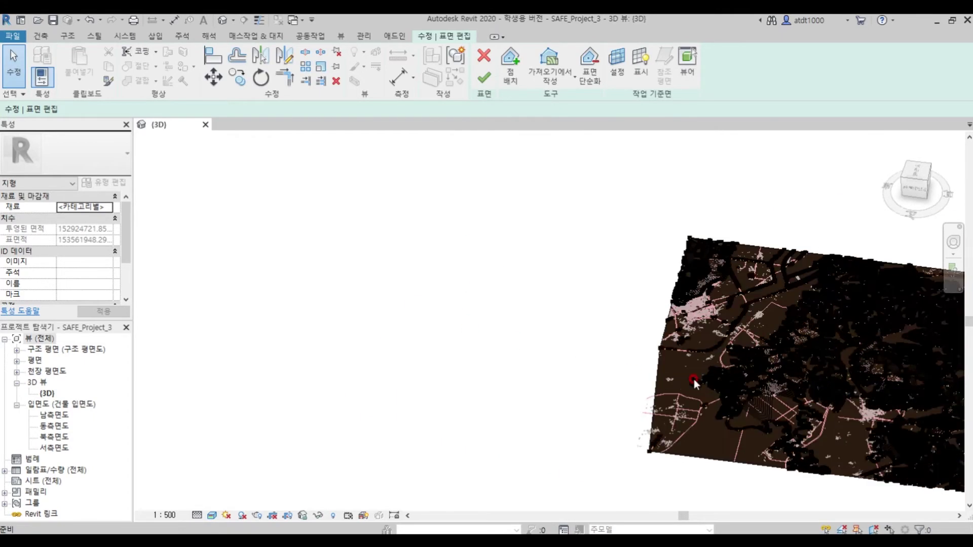
Look at the toposurface's material choices without picking one, and finish the surface.
scroll(695, 384, down, 2)
scroll(763, 387, up, 2)
scroll(674, 278, up, 5)
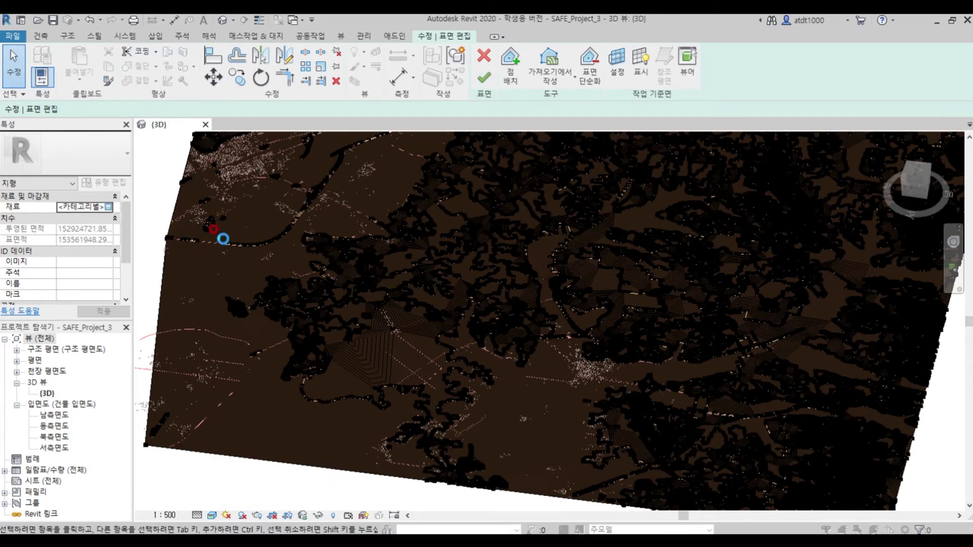
click(108, 206)
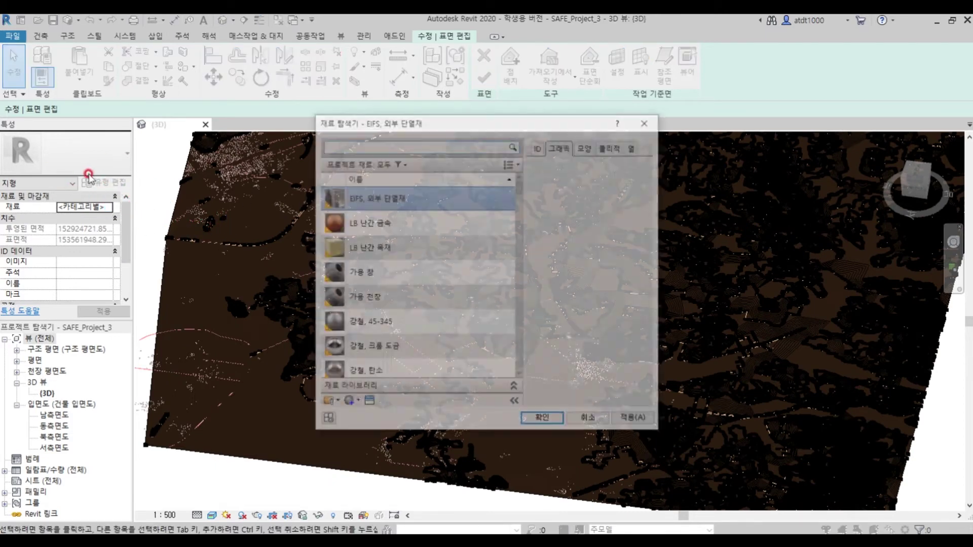
click(641, 126)
click(484, 79)
scroll(309, 295, down, 3)
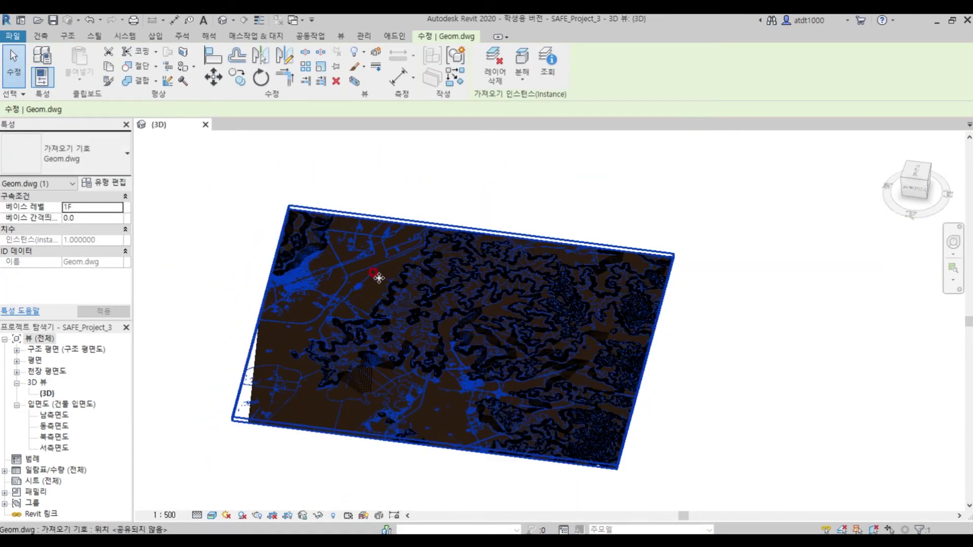
Move the imported map vertically above the toposurface, to a base offset of about 687000.
click(910, 188)
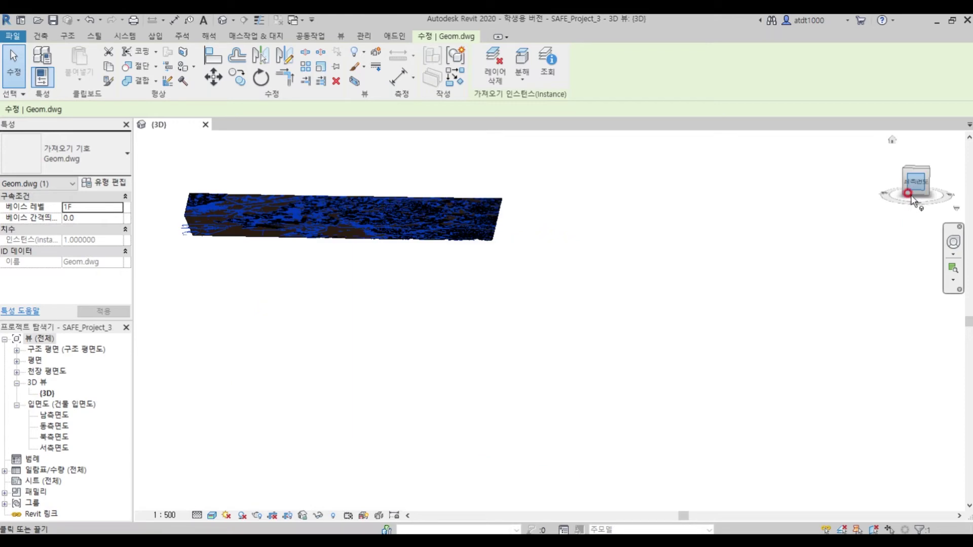
key(m)
key(v)
click(566, 294)
click(564, 278)
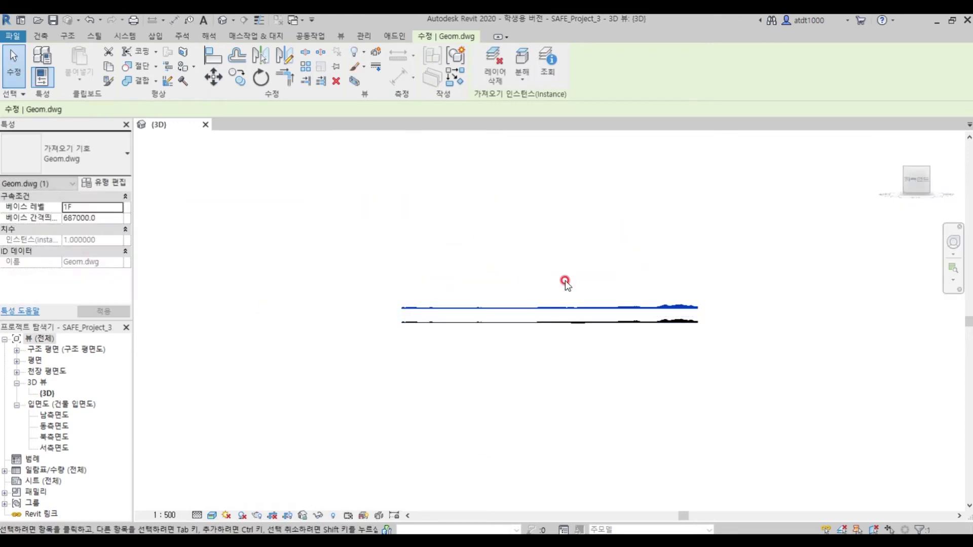
click(668, 252)
shift+middle_drag(465, 426, 485, 371)
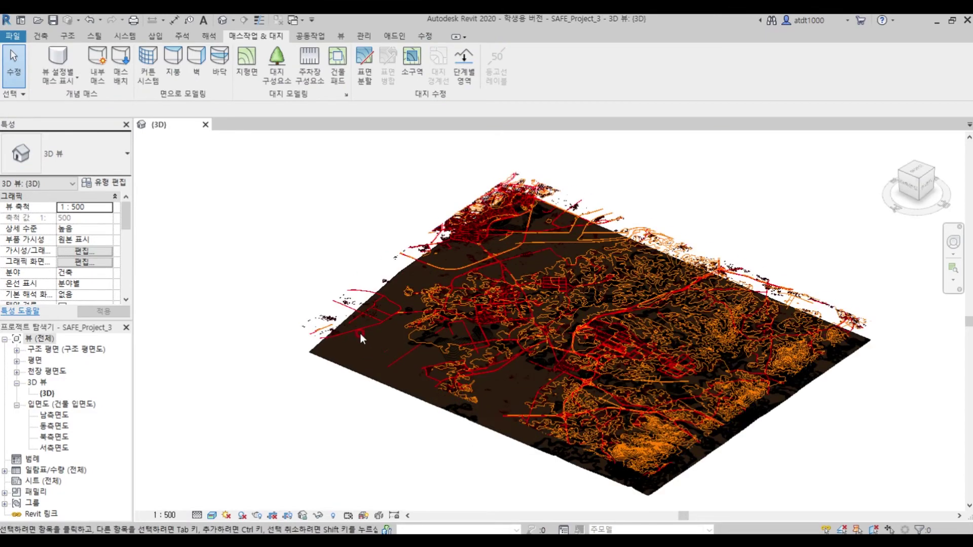
Start a subregion on the toposurface and pick the connected road outlines of the imported map as its boundary.
click(369, 374)
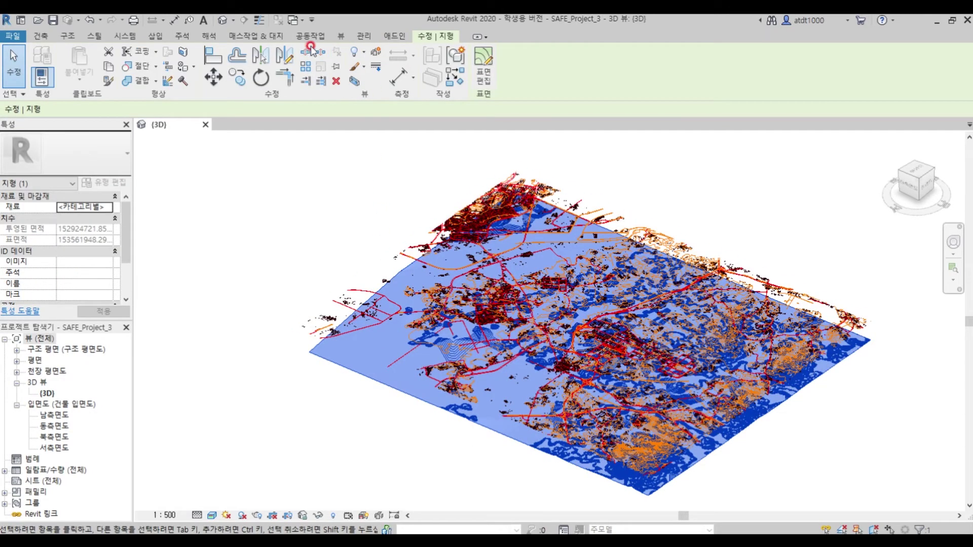
click(253, 39)
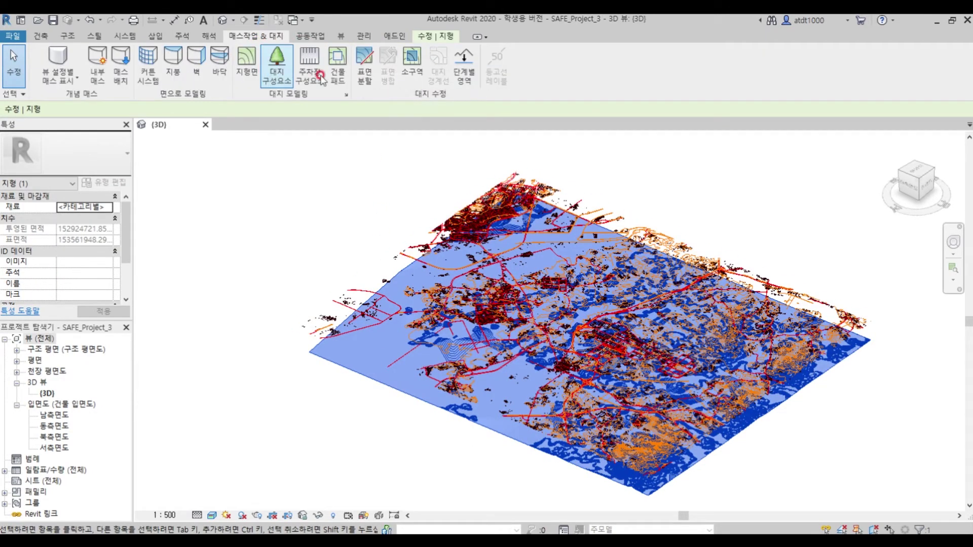
click(412, 63)
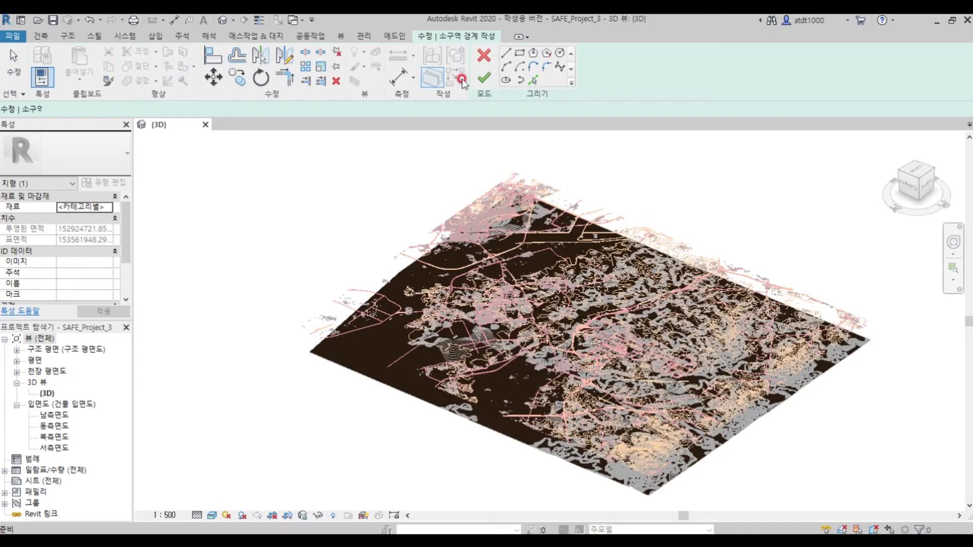
click(533, 80)
scroll(350, 192, up, 3)
scroll(438, 302, up, 5)
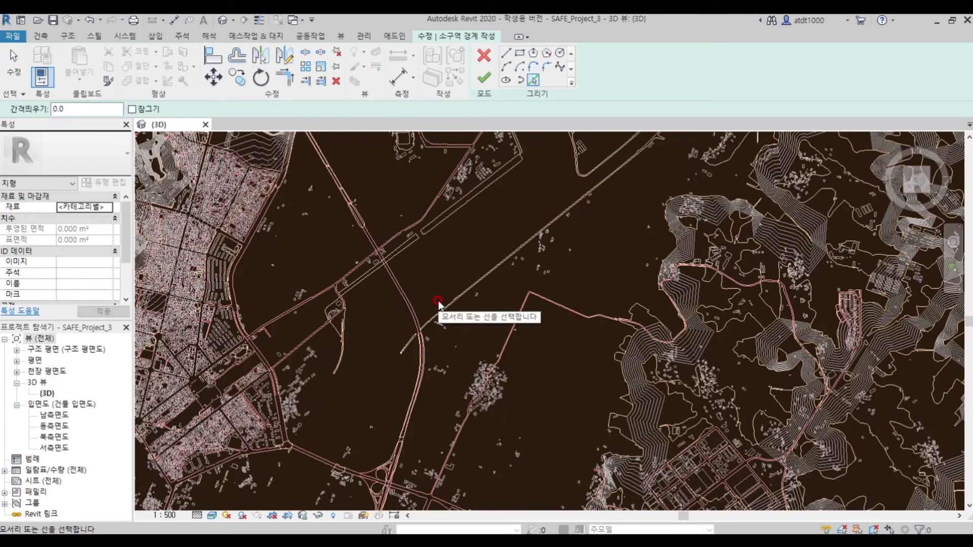
scroll(482, 328, up, 8)
key(Tab)
click(482, 328)
key(Tab)
click(501, 323)
scroll(444, 264, down, 3)
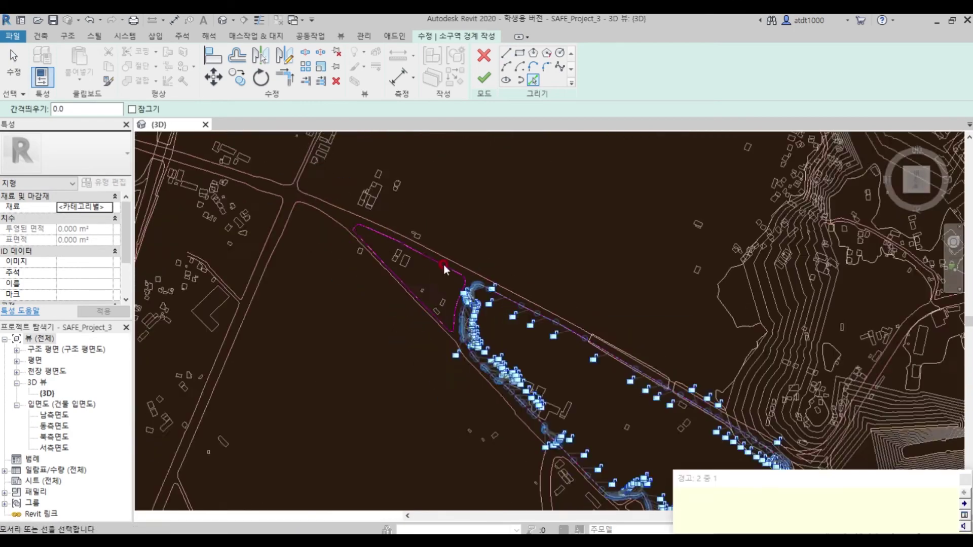
Pick the closed triangular outline beside the road junction as another chained boundary, and discard the subregion sketch.
key(Tab)
click(405, 293)
scroll(434, 232, down, 6)
key(Escape)
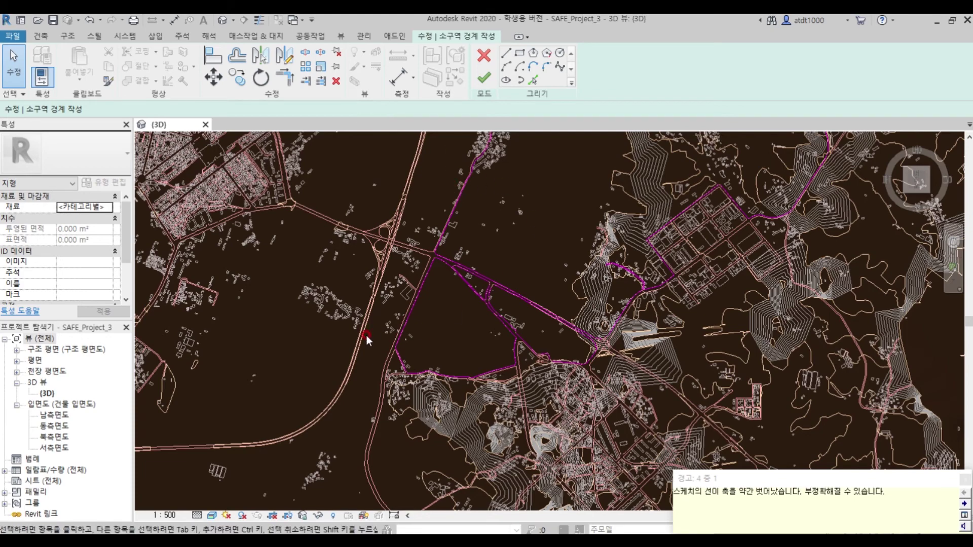
scroll(366, 335, down, 2)
click(484, 56)
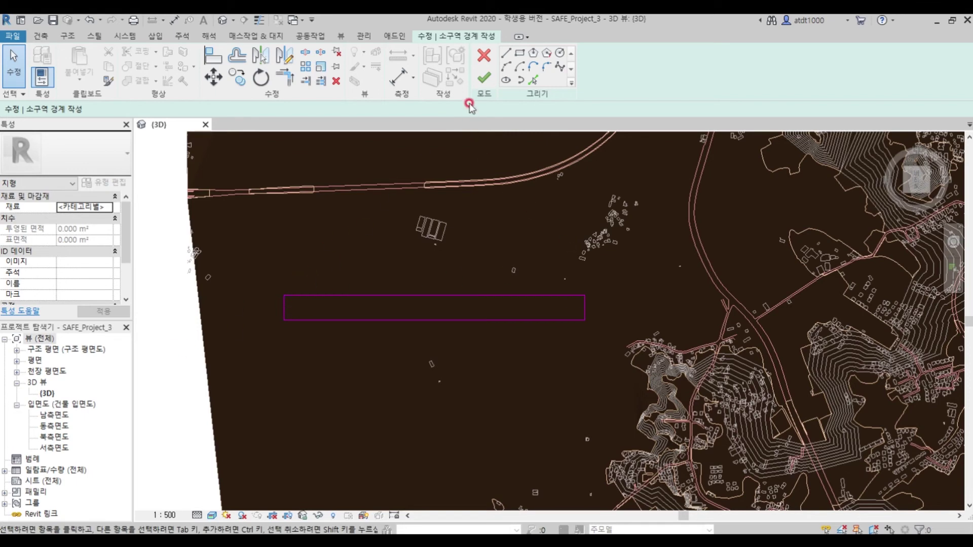
Create a long, narrow rectangular subregion of about 143,000 m² on the toposurface's open ground near its edge, and select it.
click(486, 79)
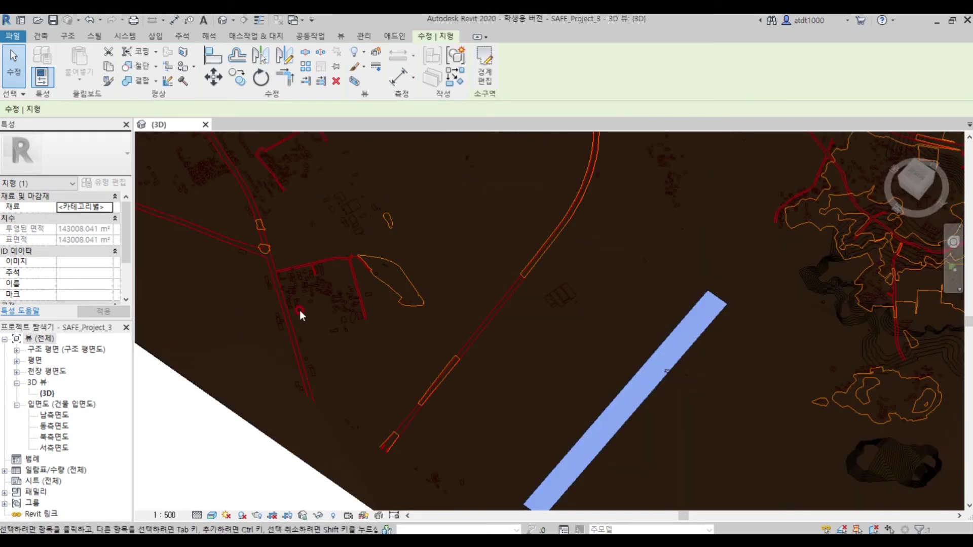
scroll(544, 339, down, 3)
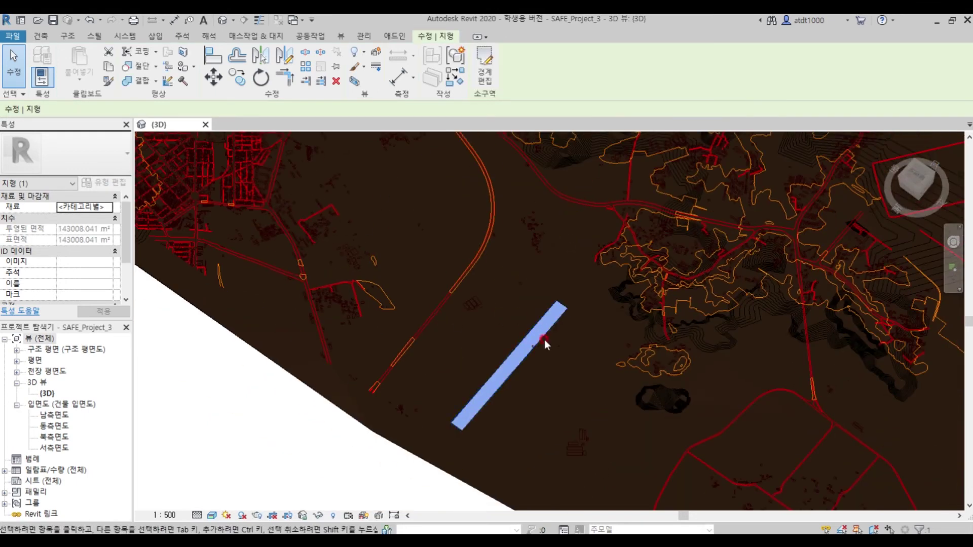
scroll(544, 335, up, 3)
click(558, 315)
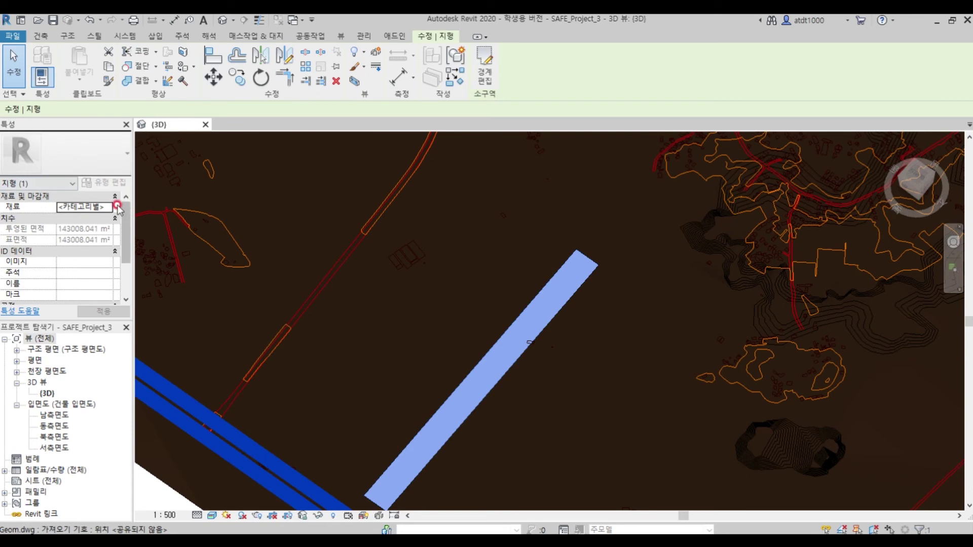
scroll(613, 294, down, 3)
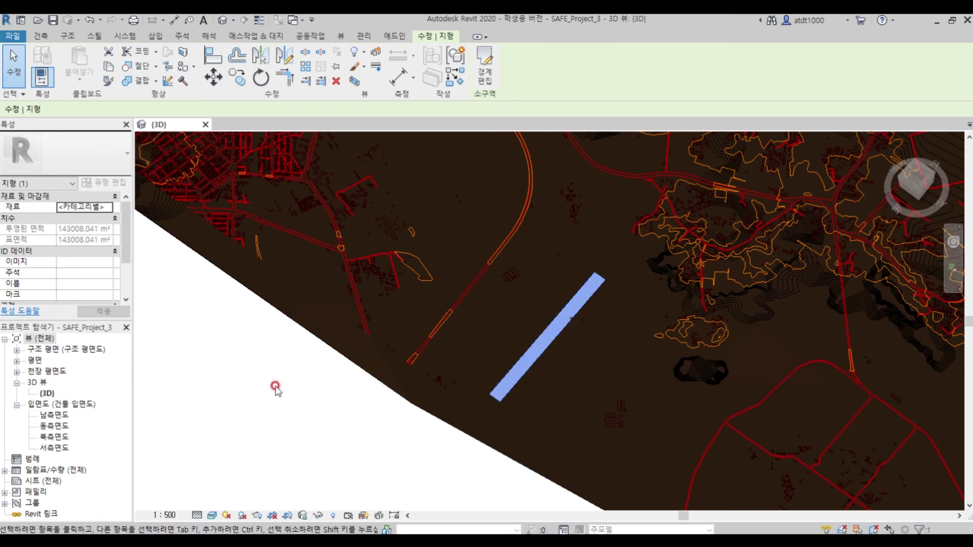
scroll(373, 325, down, 6)
scroll(444, 195, up, 2)
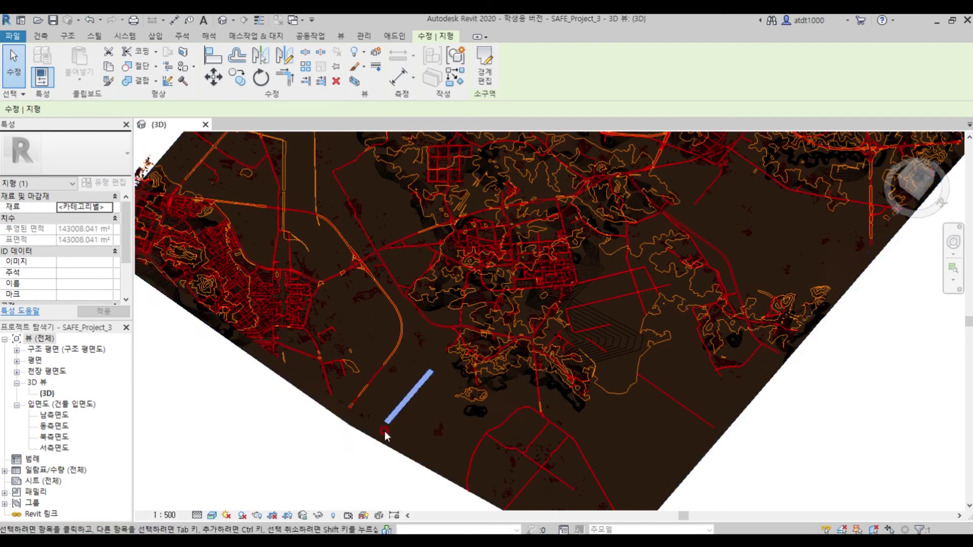